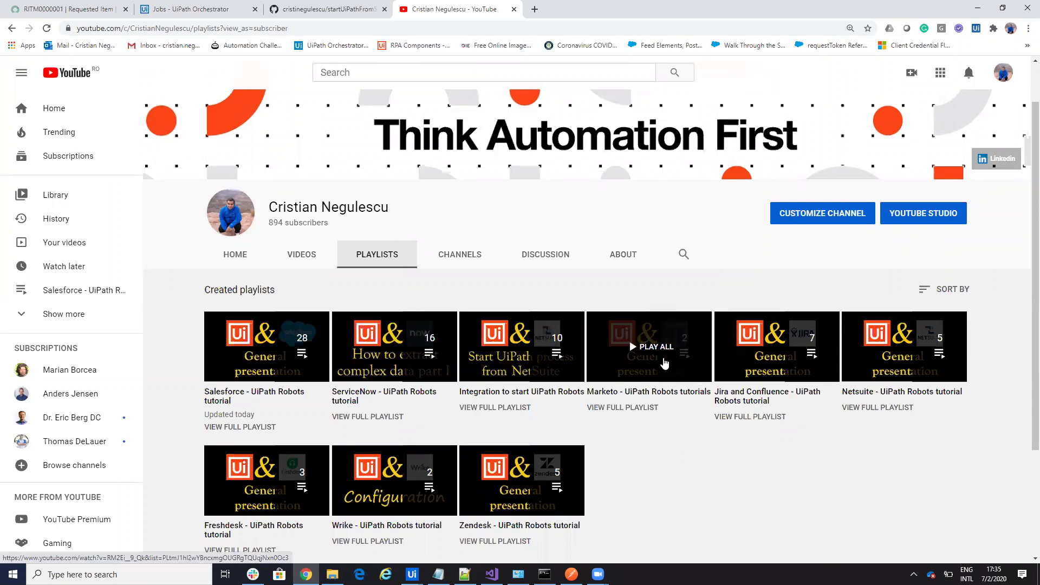
# - Open the channel's VIDEOS tab, glance at the Orchestrator jobs tab, and return to YouTube
pyautogui.click(302, 254)
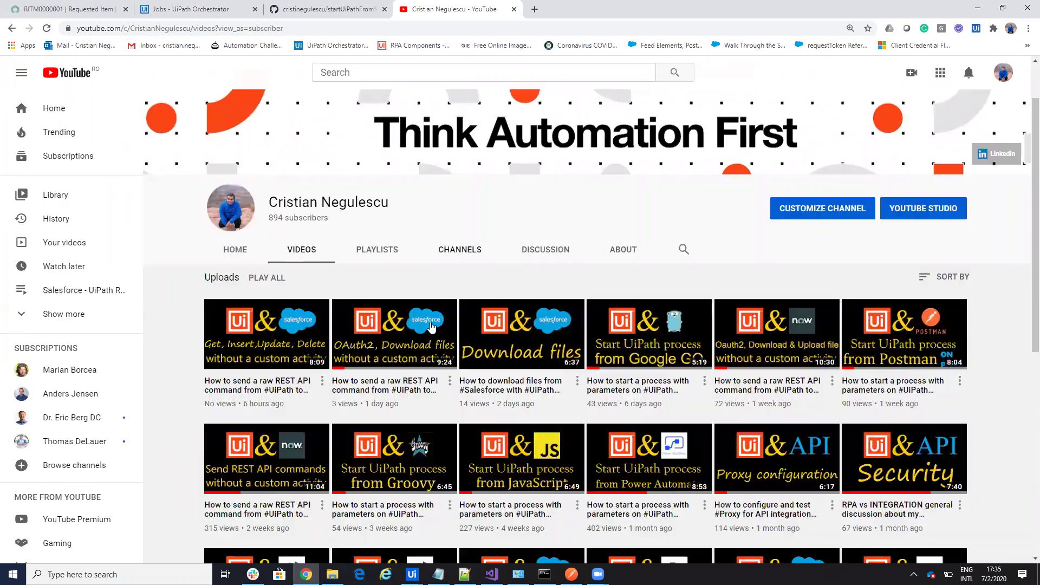
pyautogui.scroll(-1, 435, 327)
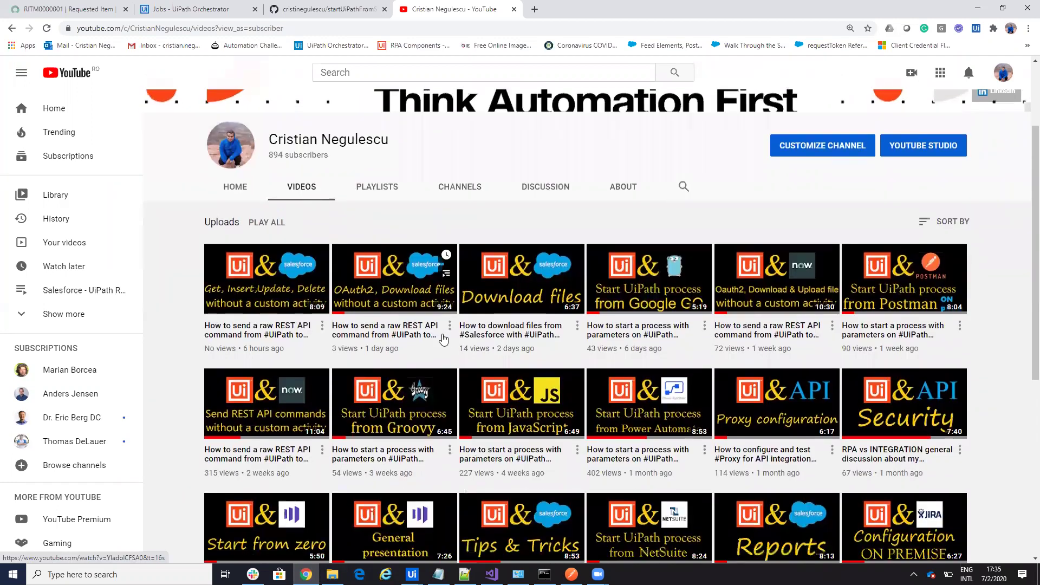
pyautogui.scroll(-2, 435, 326)
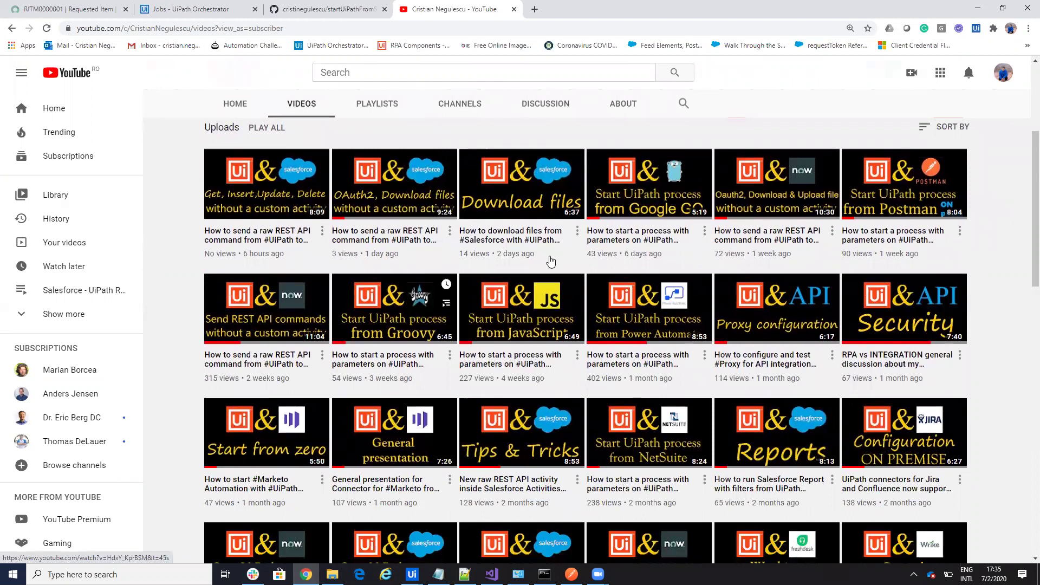
pyautogui.moveTo(649, 402)
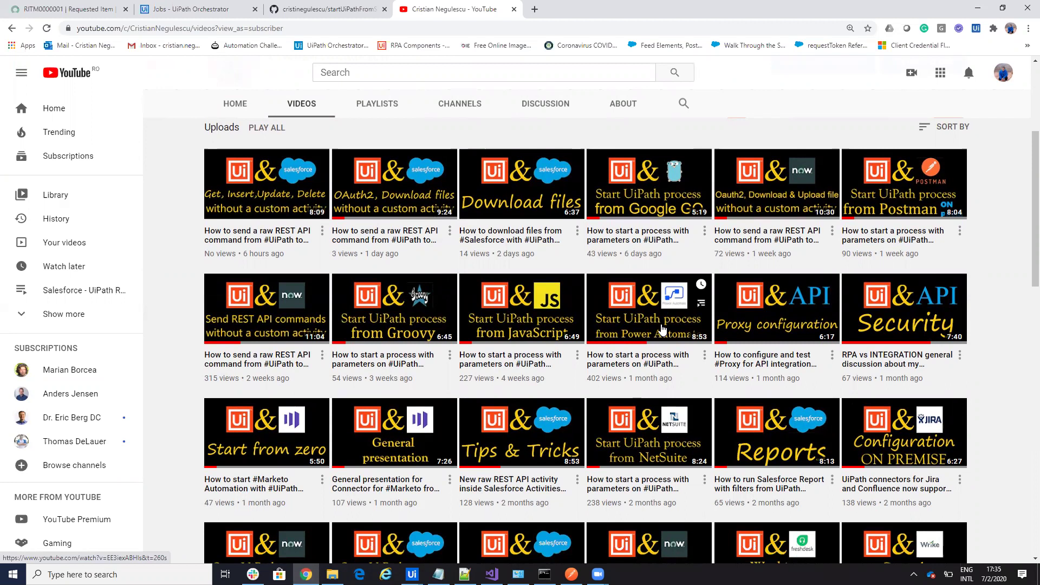
pyautogui.scroll(-1, 642, 341)
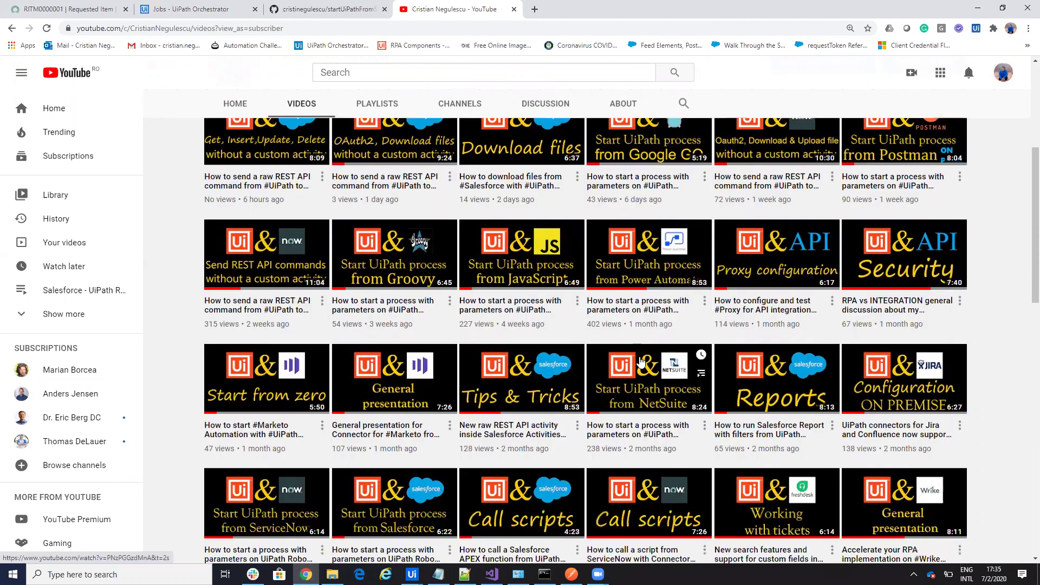
pyautogui.click(195, 9)
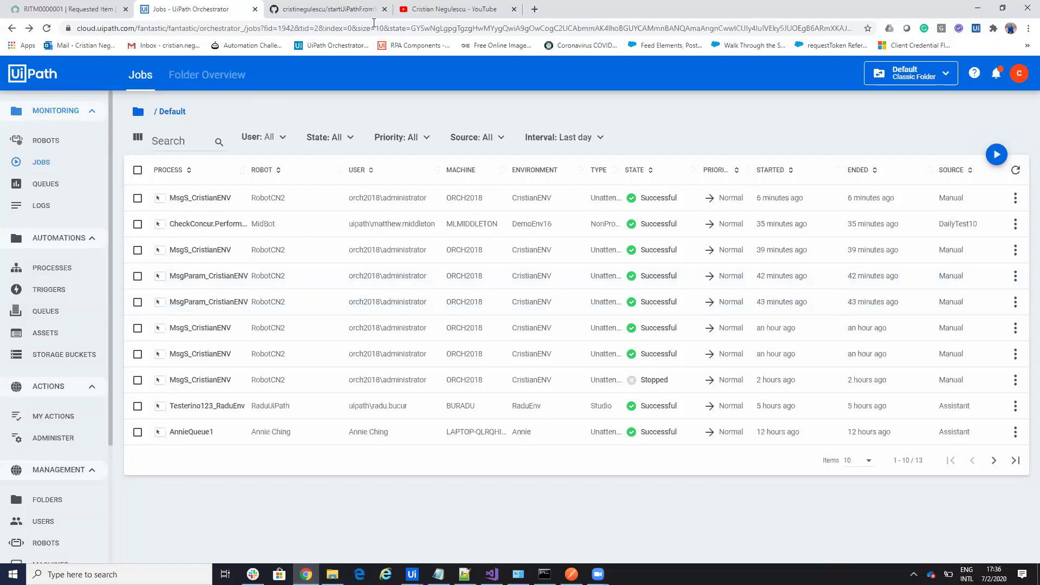
pyautogui.click(456, 9)
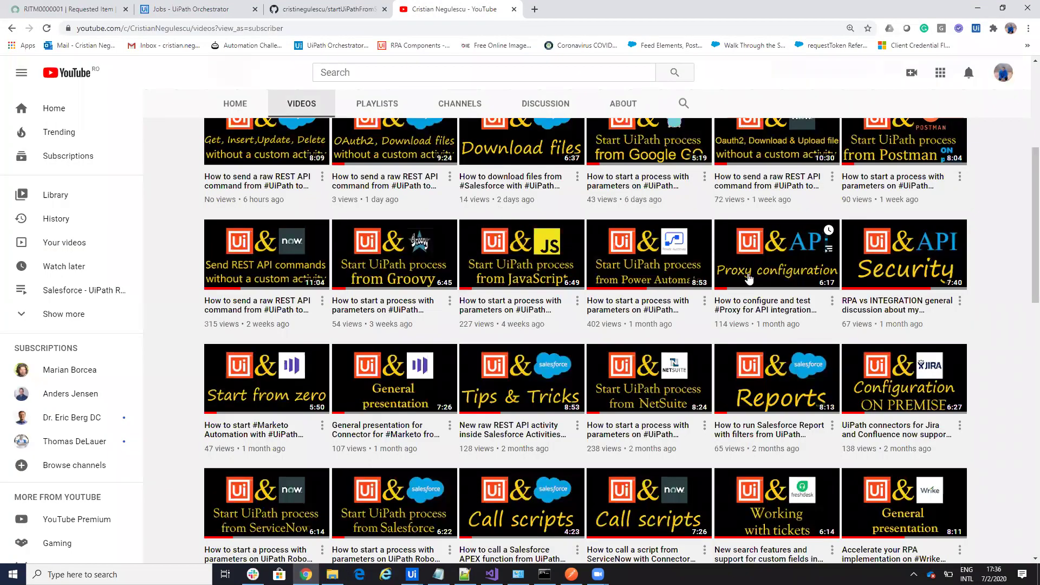
pyautogui.scroll(3, 749, 279)
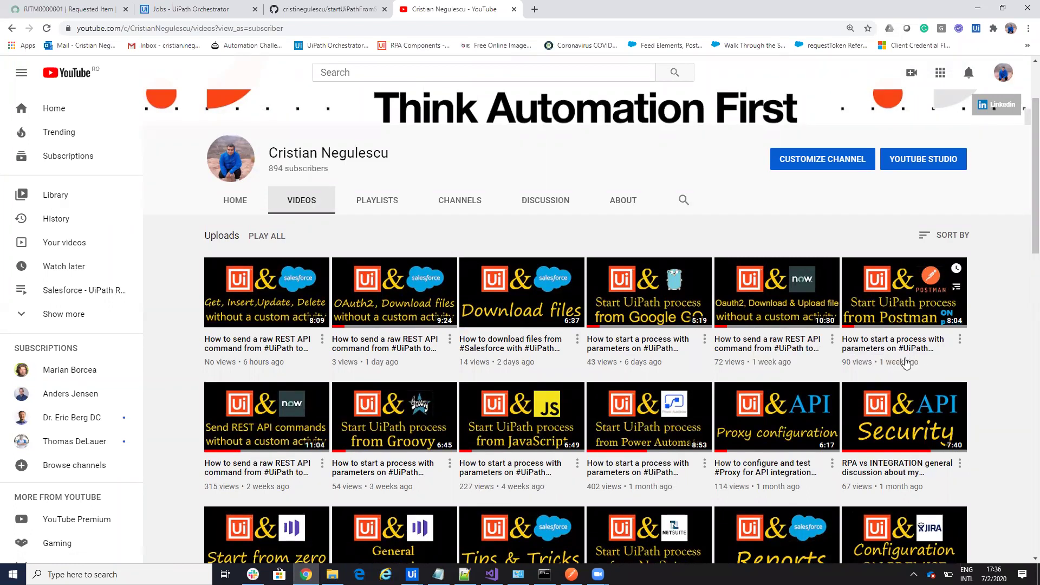
pyautogui.scroll(-1, 904, 344)
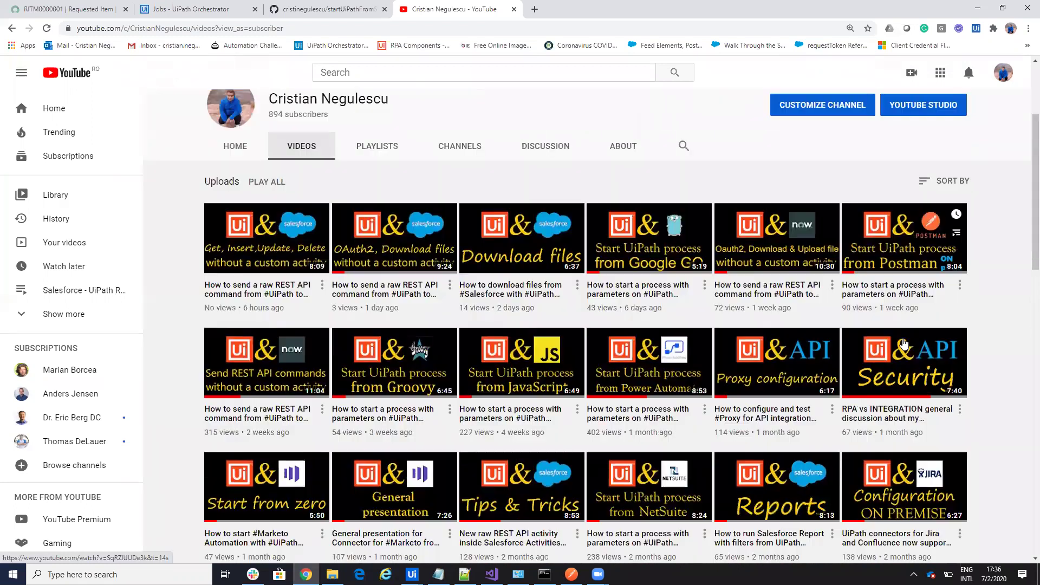
pyautogui.scroll(-1, 894, 333)
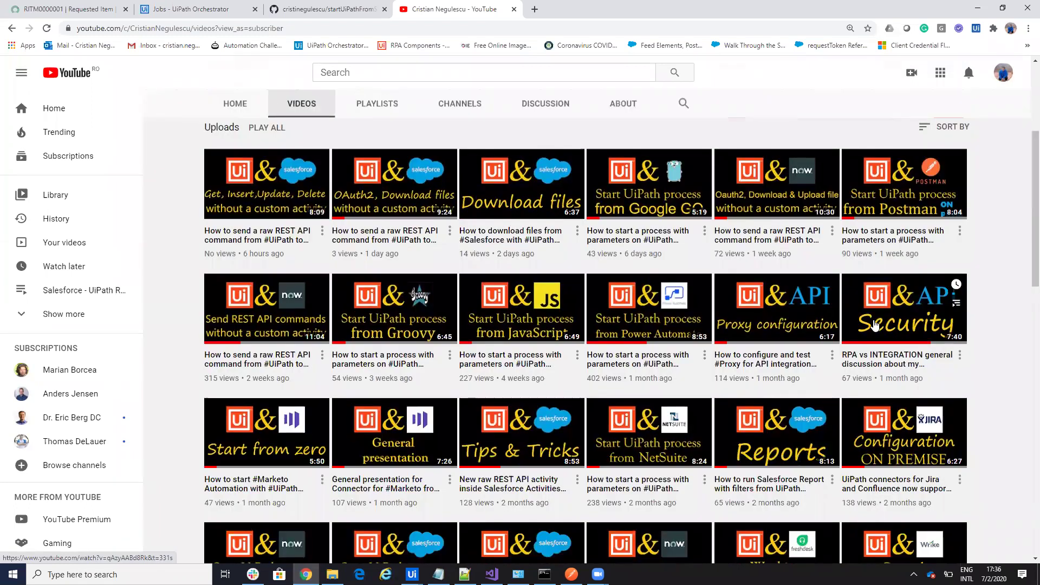
pyautogui.scroll(-1, 622, 358)
pyautogui.scroll(-1, 622, 357)
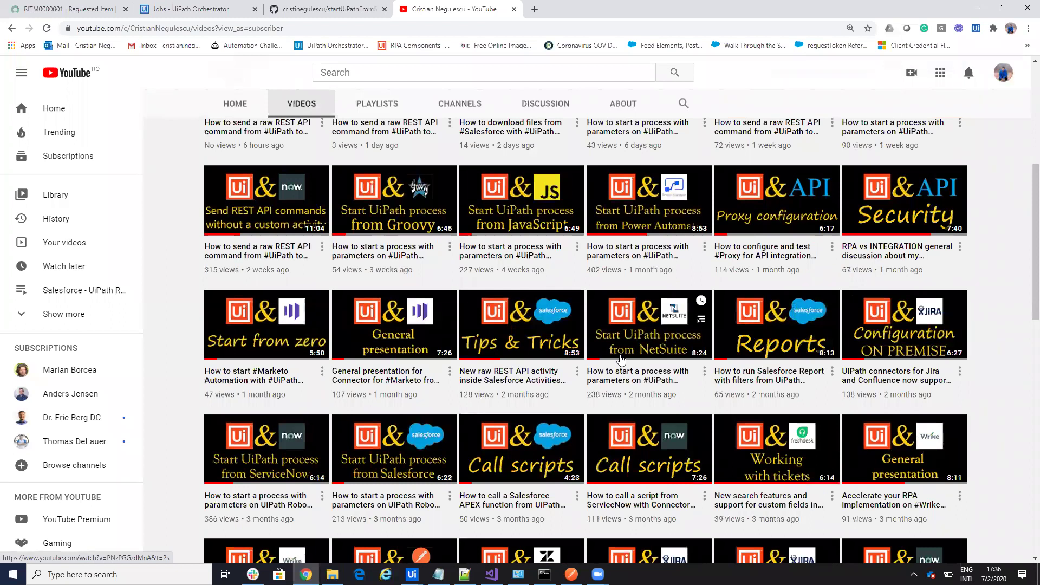
pyautogui.scroll(-1, 621, 358)
pyautogui.scroll(-1, 622, 358)
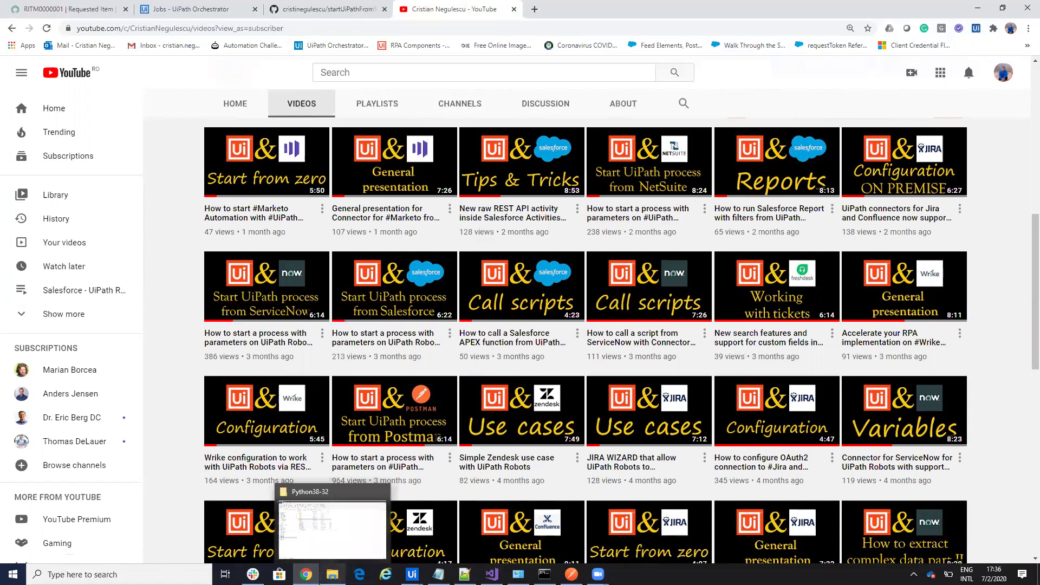
# - Glance at the Python folder in File Explorer, then show the startUiPathFromSalesforce GitHub repository
pyautogui.click(332, 574)
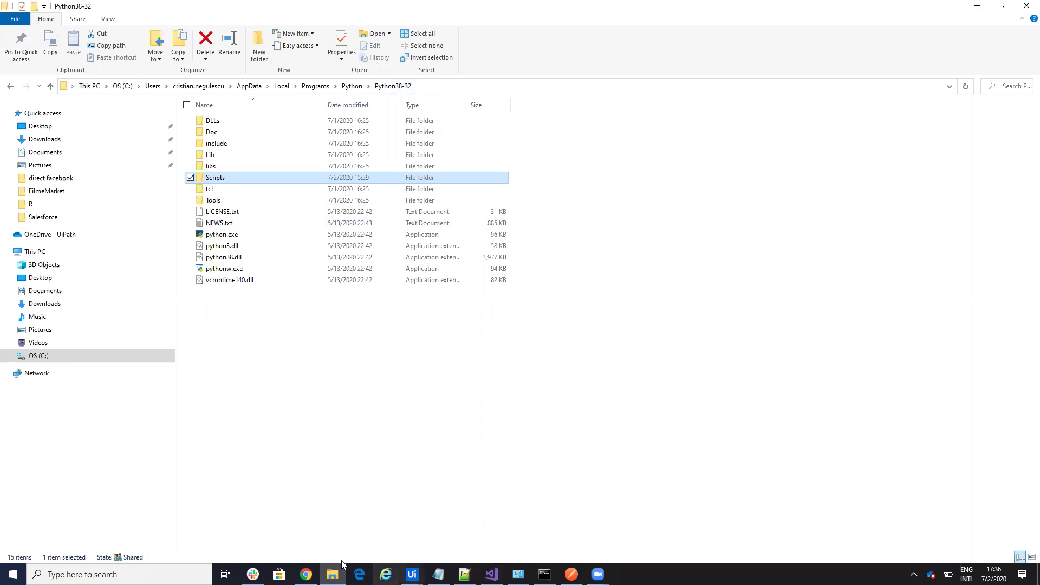
pyautogui.click(306, 574)
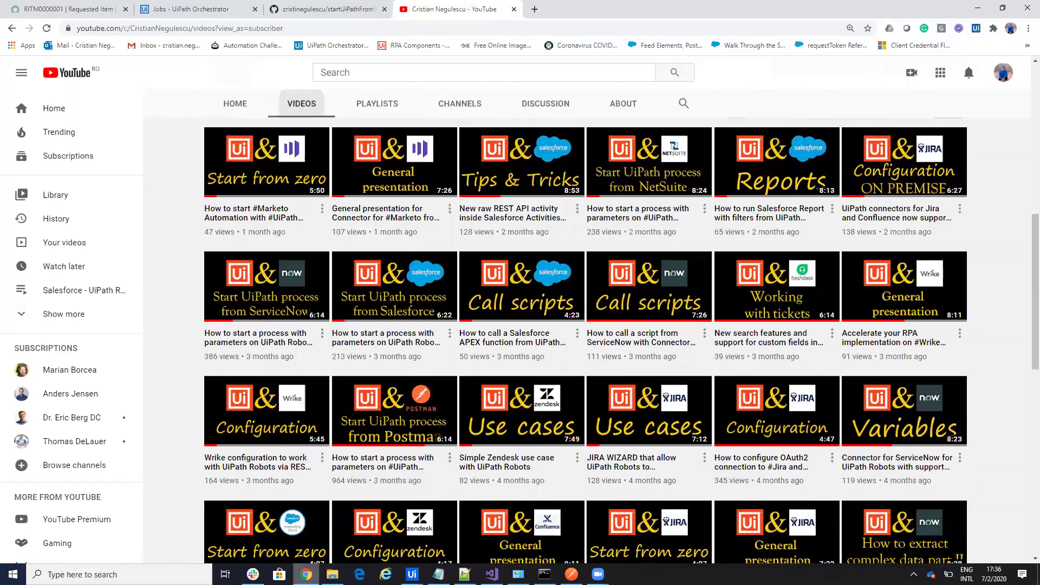
pyautogui.click(321, 9)
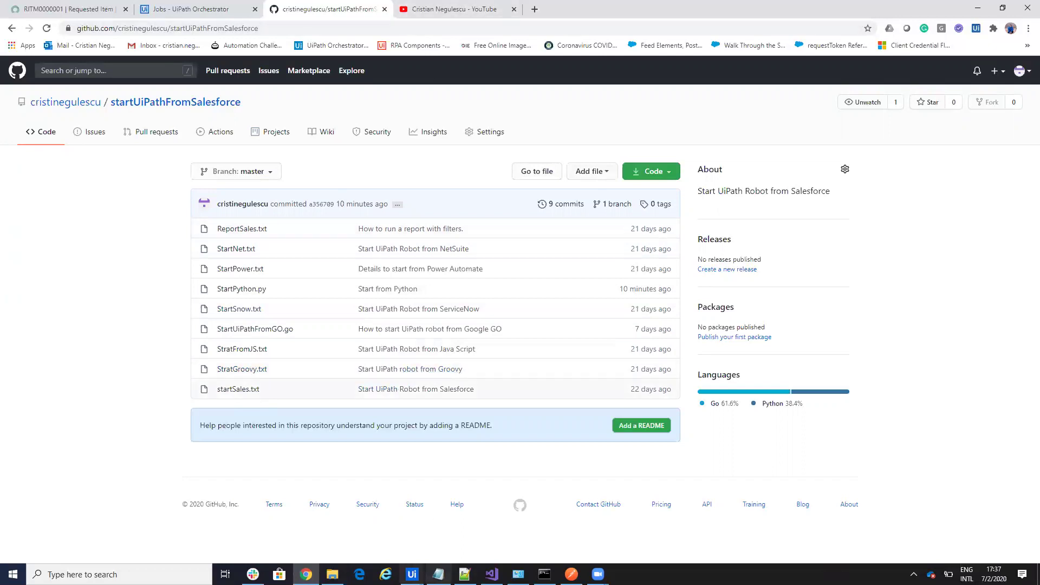
# - Highlight the requests usages in rpa.py and select the 'pip install requests' note on line 2
pyautogui.click(464, 575)
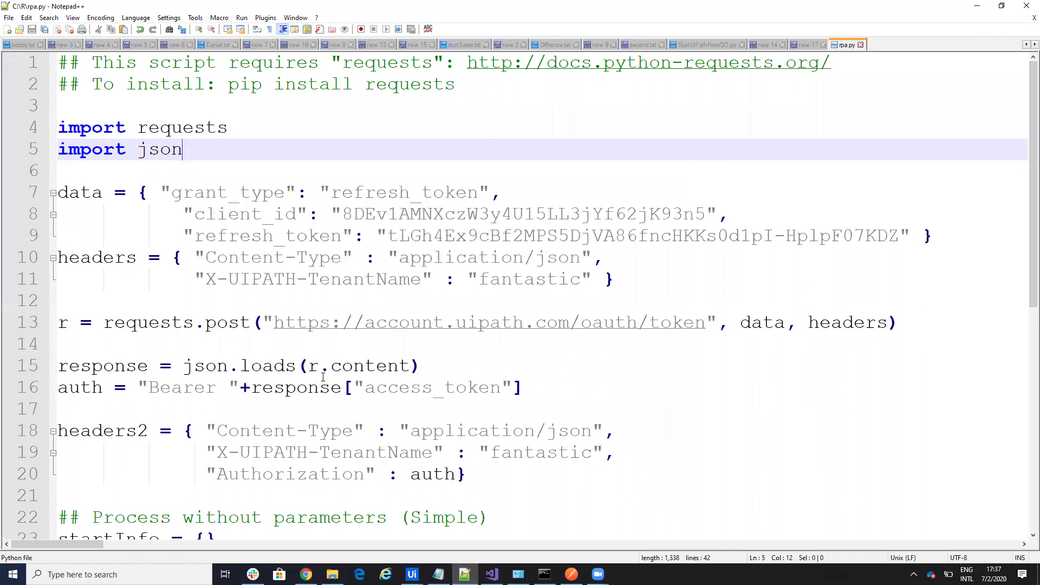
pyautogui.scroll(-4, 149, 98)
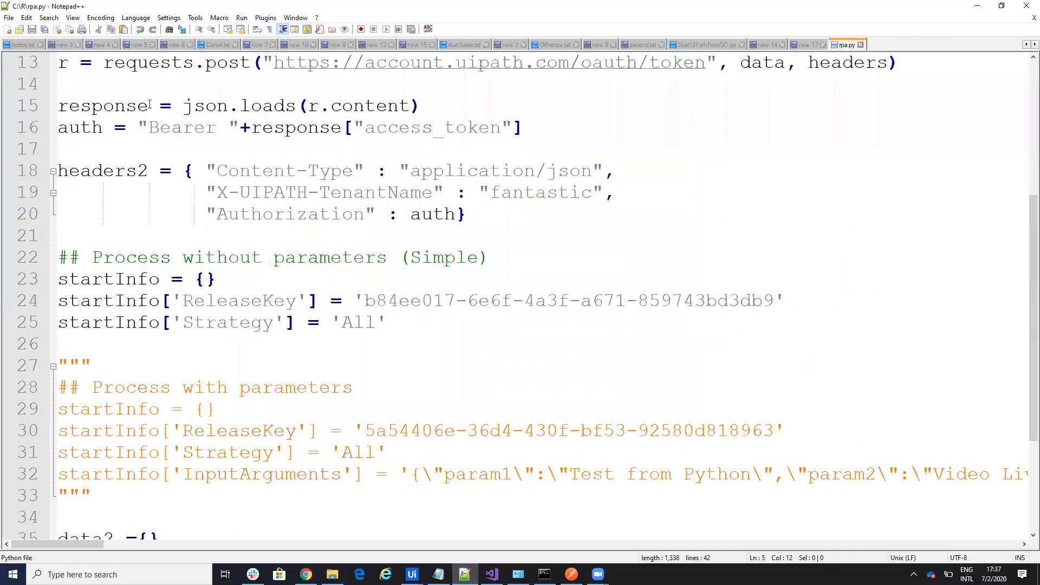
pyautogui.scroll(-3, 148, 98)
pyautogui.scroll(3, 153, 105)
pyautogui.scroll(4, 153, 105)
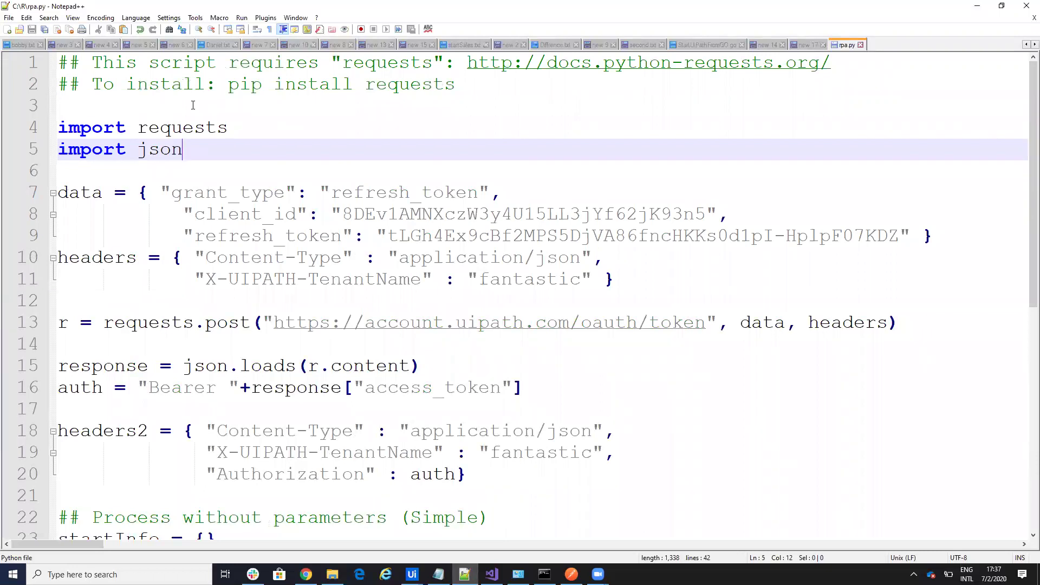
pyautogui.moveTo(141, 129); pyautogui.dragTo(236, 127)
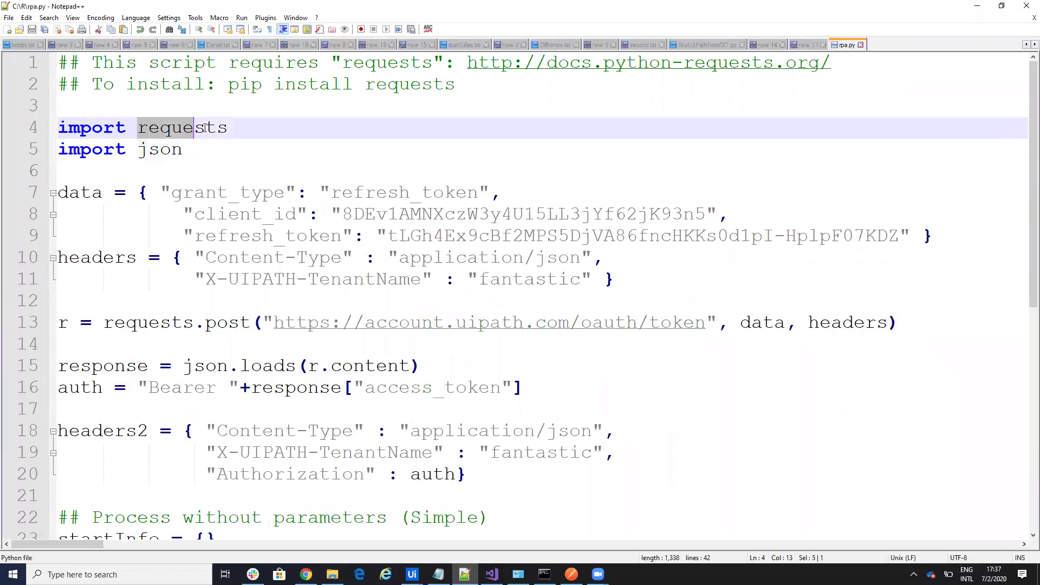
pyautogui.click(211, 65)
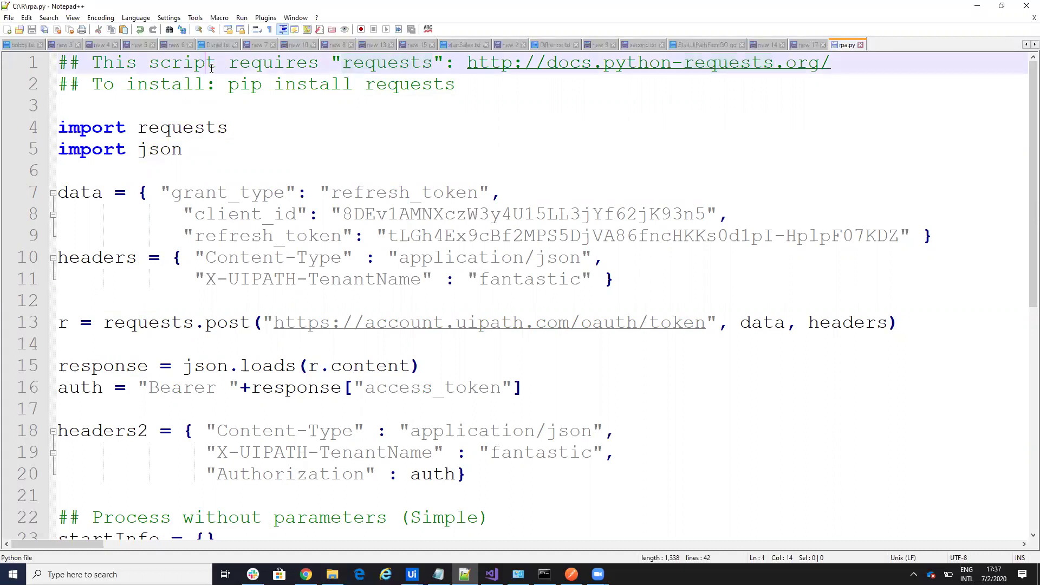
pyautogui.moveTo(230, 85); pyautogui.dragTo(457, 86)
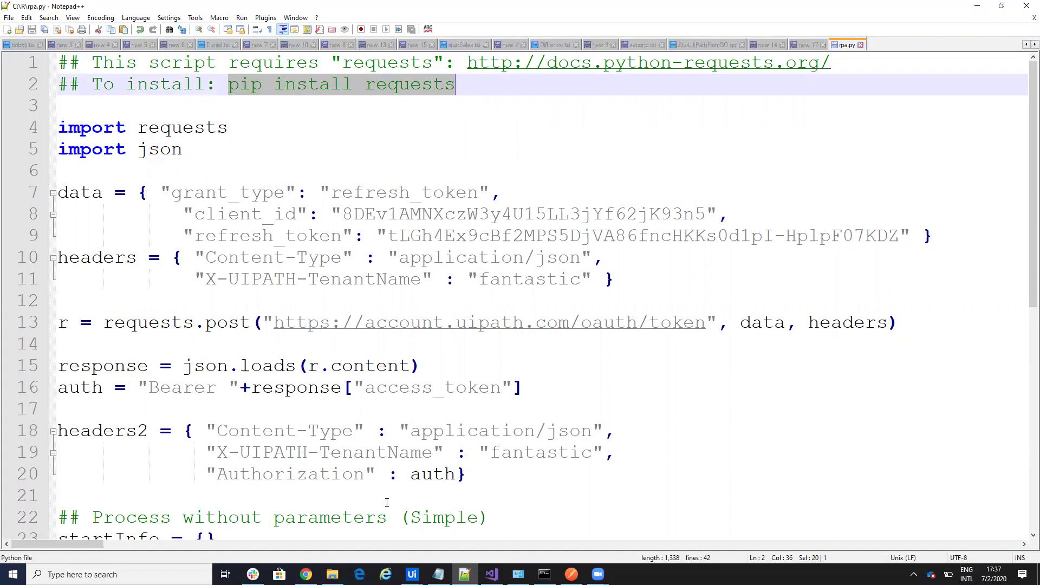
pyautogui.click(543, 574)
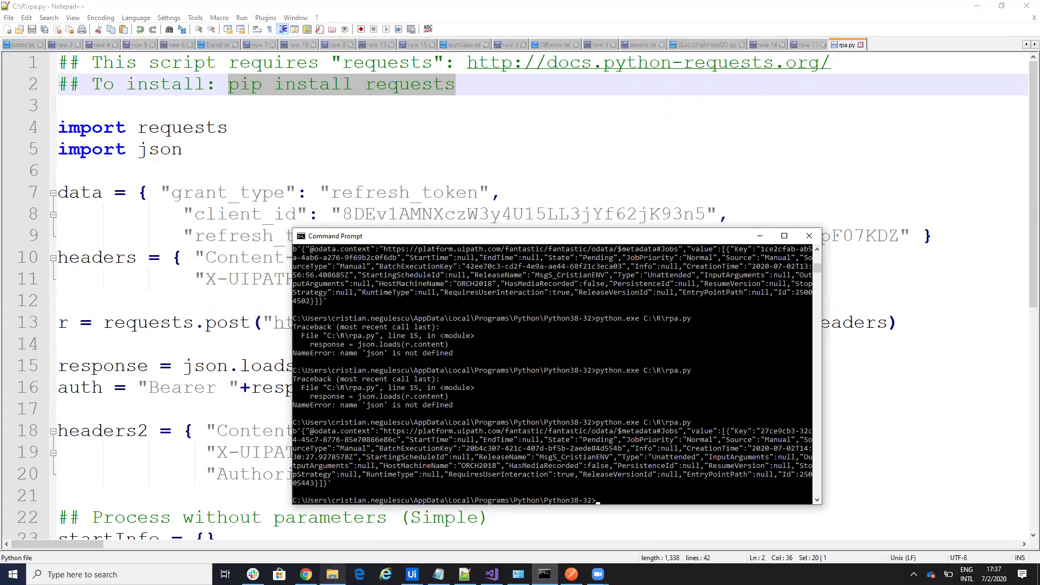
# - Look into the Python38-32 Scripts folder in File Explorer, then hide the window
pyautogui.click(331, 575)
pyautogui.press('Return')
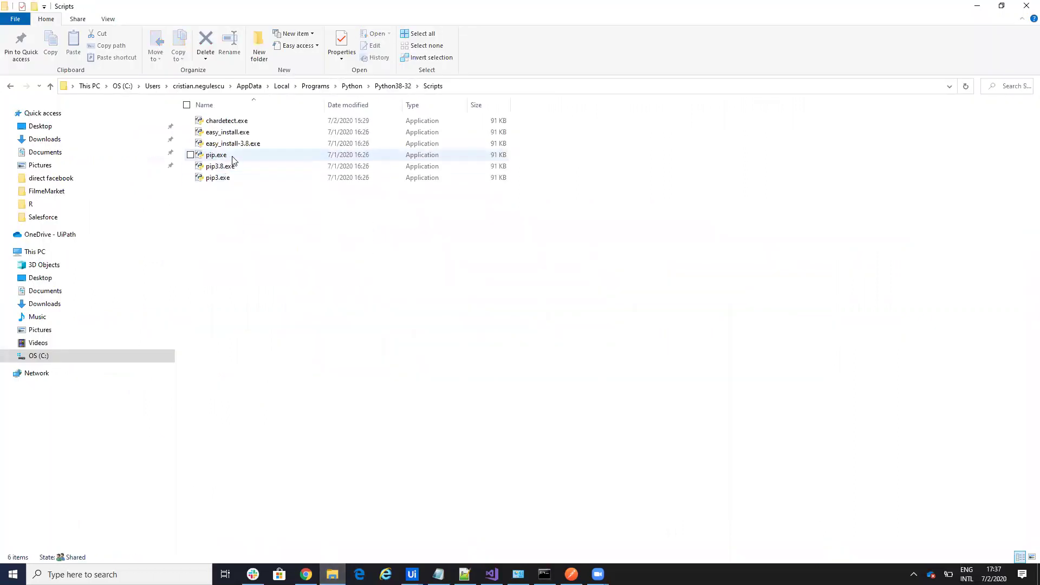
pyautogui.click(10, 86)
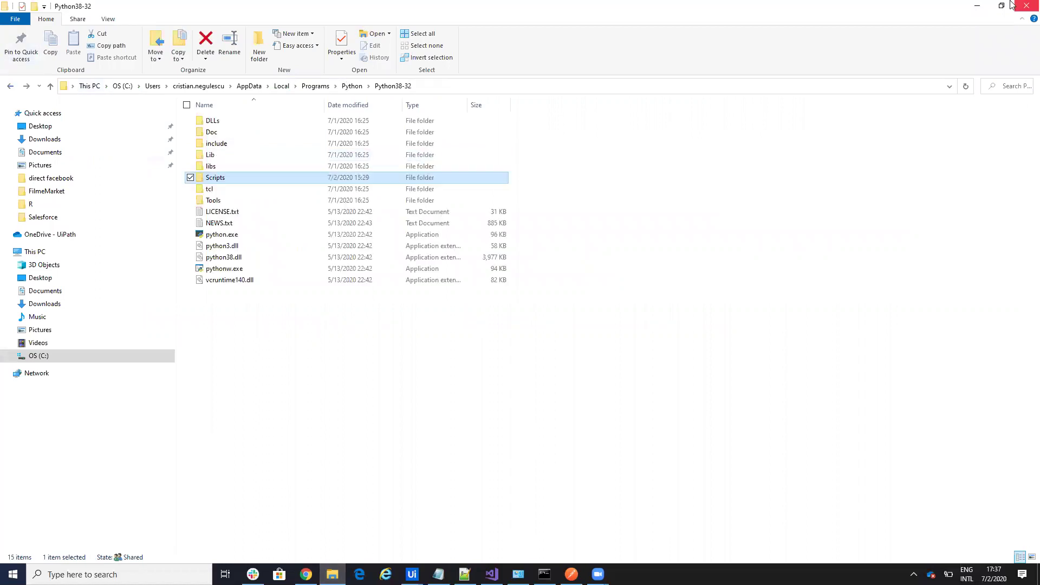
pyautogui.click(978, 6)
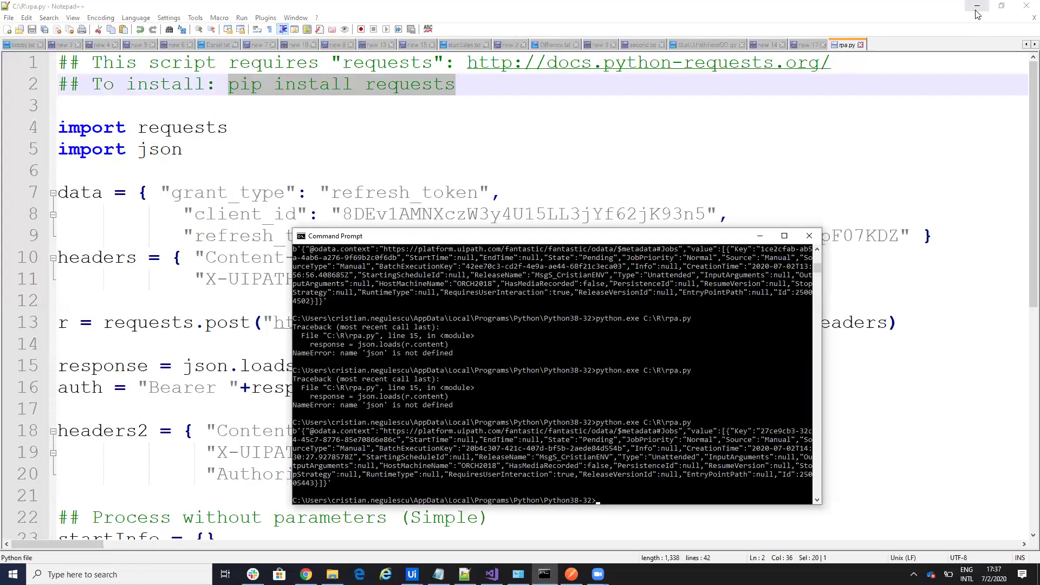
pyautogui.write('cd Scripts')
# - Run 'pip install requests' in Scripts, cd.. back, and recall 'python.exe C:\R\rpa.py'
pyautogui.press('Return')
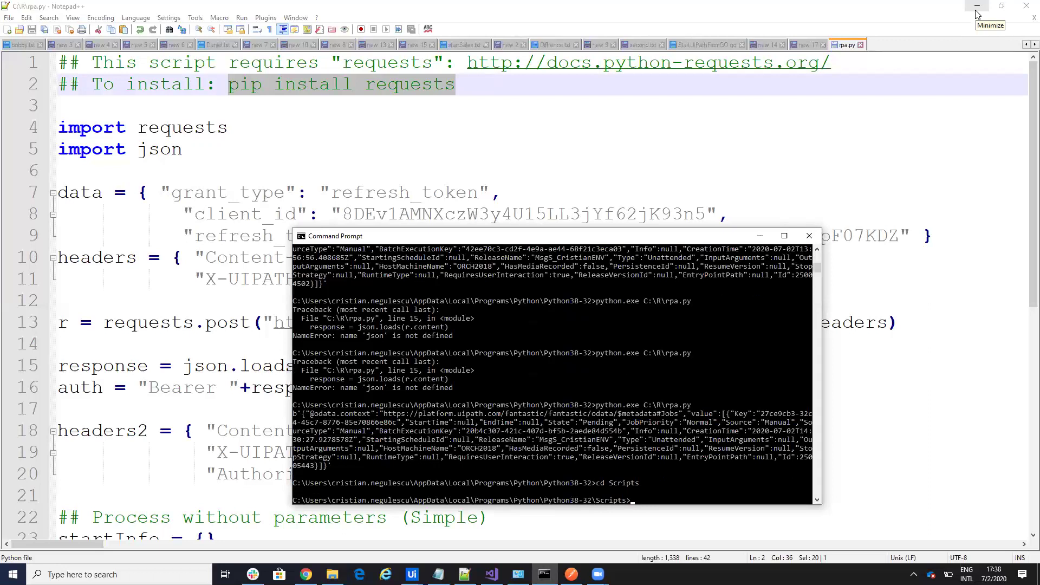
pyautogui.write('pi')
pyautogui.write('p ins')
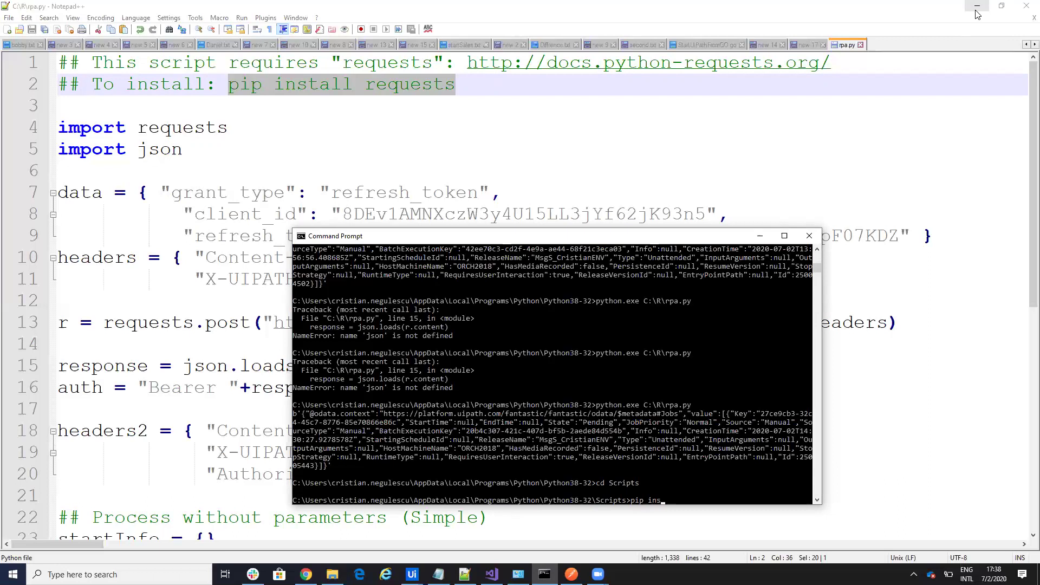
pyautogui.write('r')
pyautogui.press('BackSpace')
pyautogui.write('tall r')
pyautogui.write('eque')
pyautogui.write('st')
pyautogui.write('s')
pyautogui.press('Return')
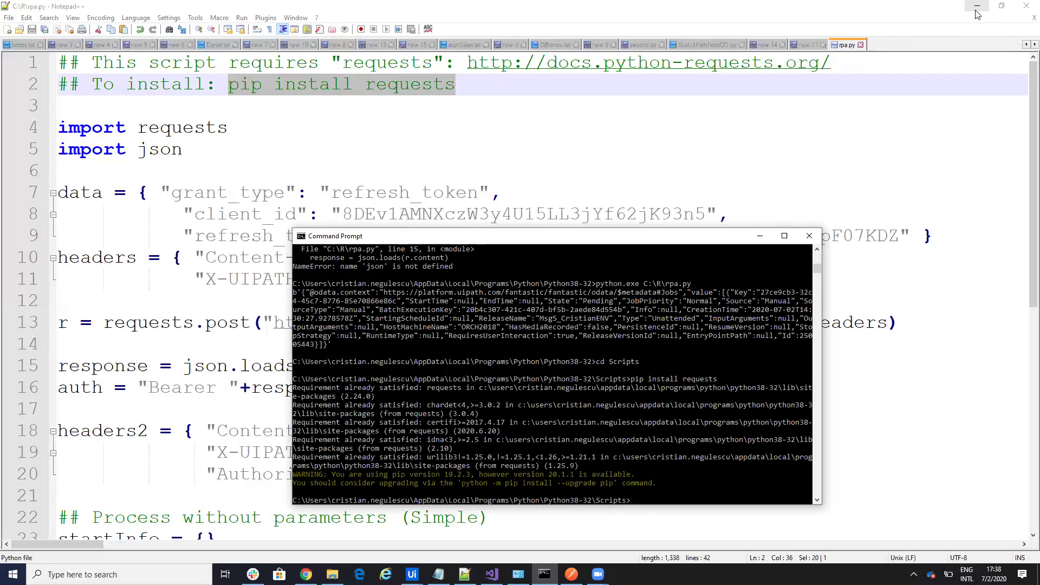
pyautogui.write('cd.')
pyautogui.write('.')
pyautogui.press('Return')
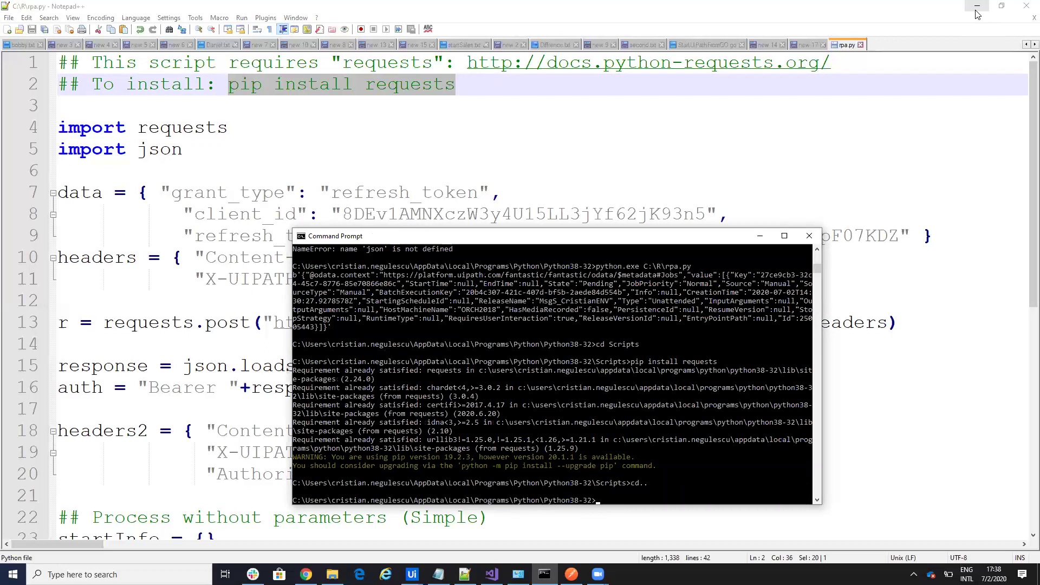
pyautogui.write('cd Scripts')
pyautogui.press('Up')
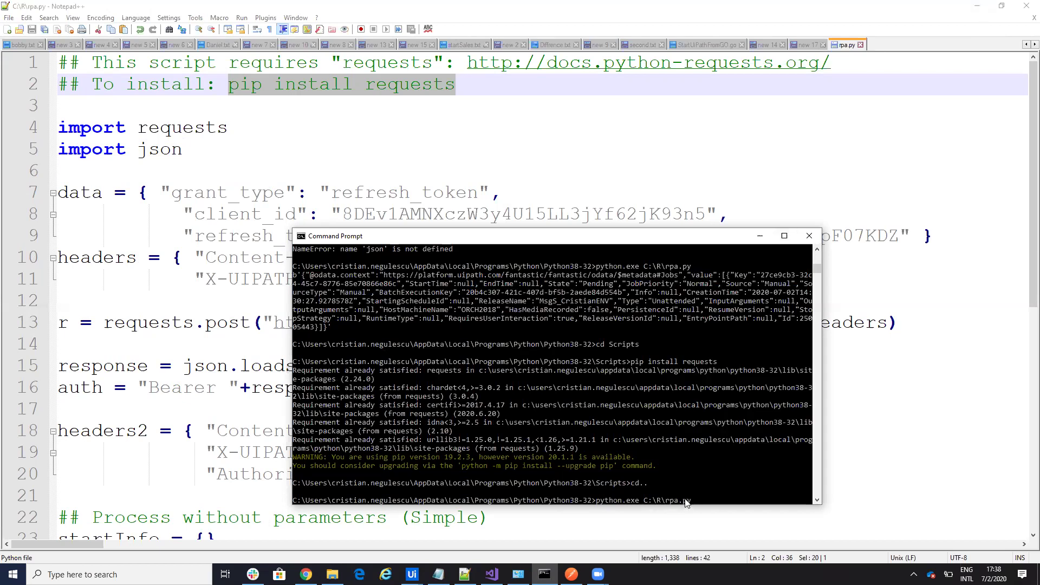
# - Highlight rpa.py's token data (lines 7–9), auth line 16 and headers2 (18–20), then rerun it
pyautogui.click(323, 191)
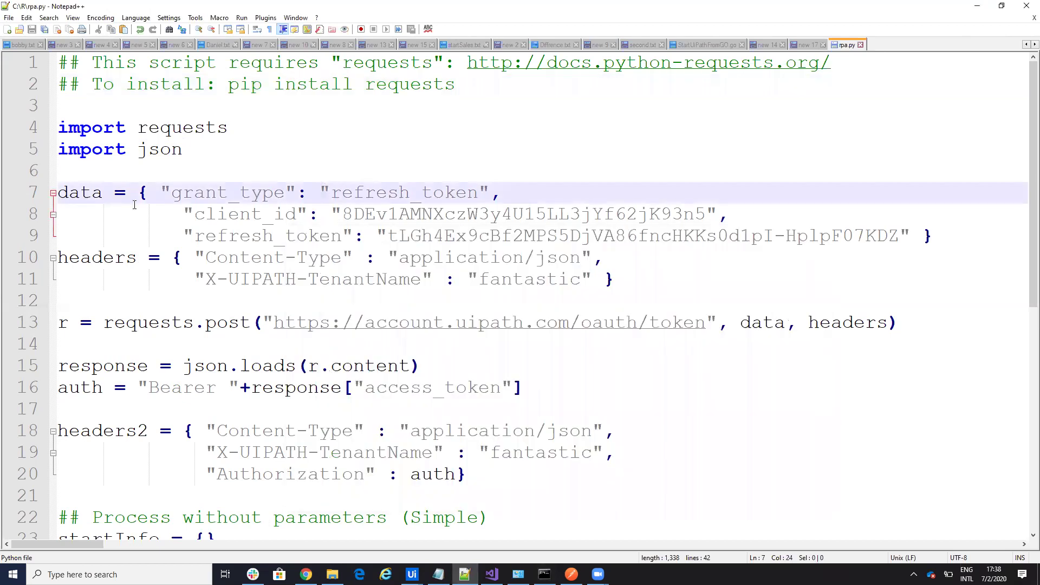
pyautogui.moveTo(58, 193); pyautogui.dragTo(945, 232)
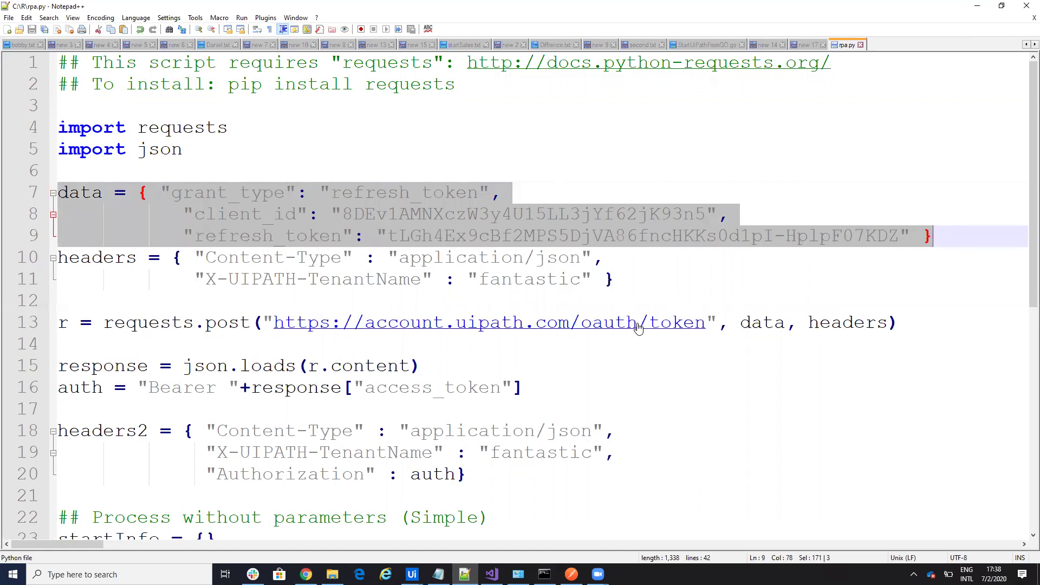
pyautogui.scroll(-1, 557, 289)
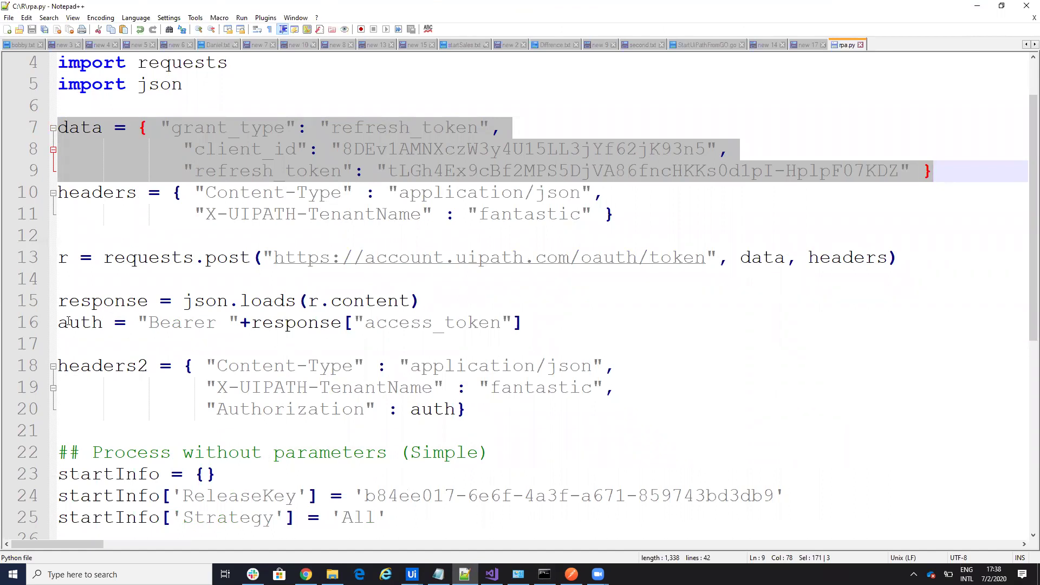
pyautogui.moveTo(58, 322); pyautogui.dragTo(525, 322)
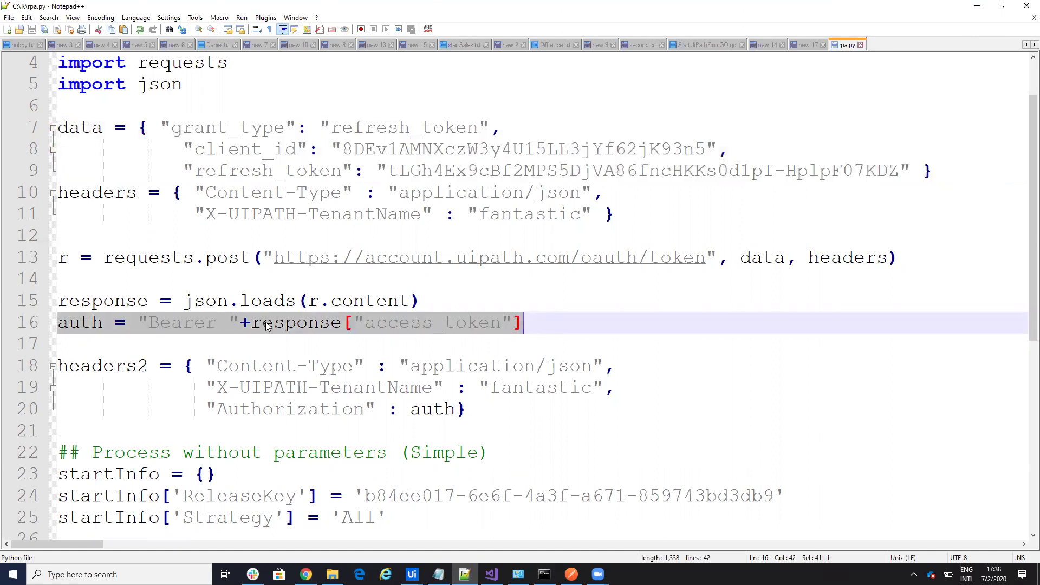
pyautogui.scroll(-2, 265, 325)
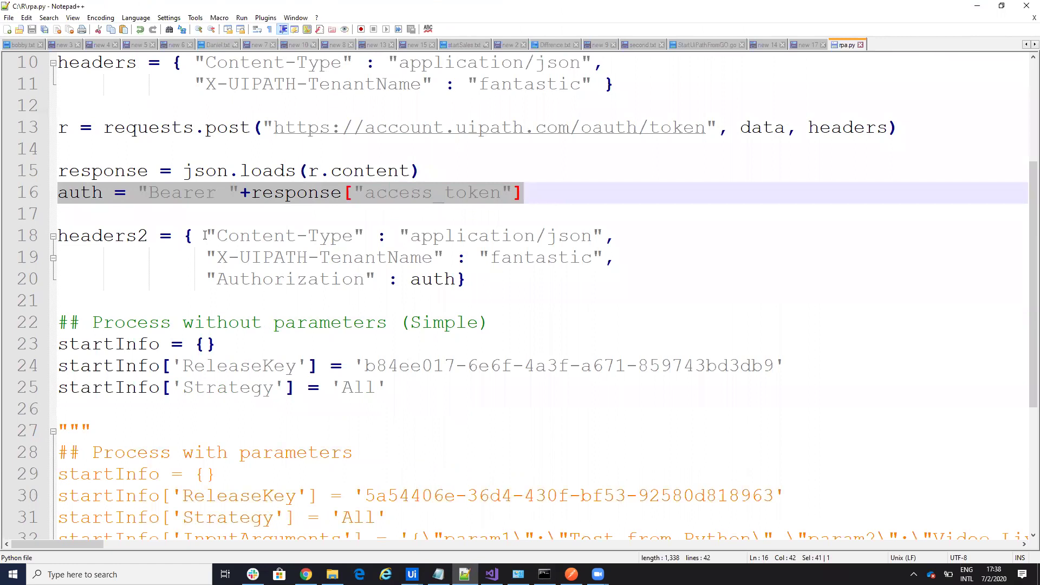
pyautogui.moveTo(208, 236); pyautogui.dragTo(435, 281)
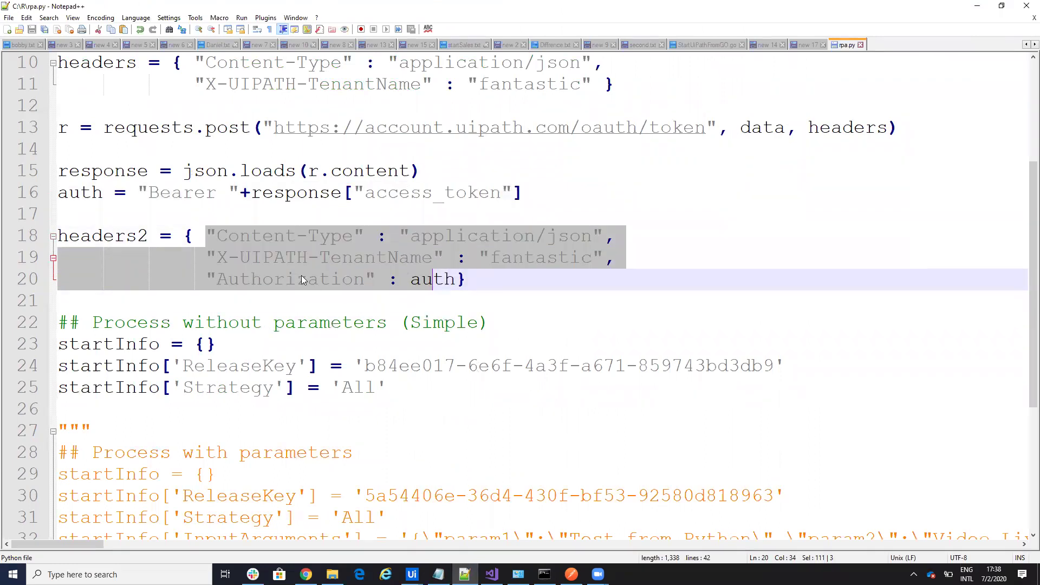
pyautogui.click(333, 260)
pyautogui.click(408, 280)
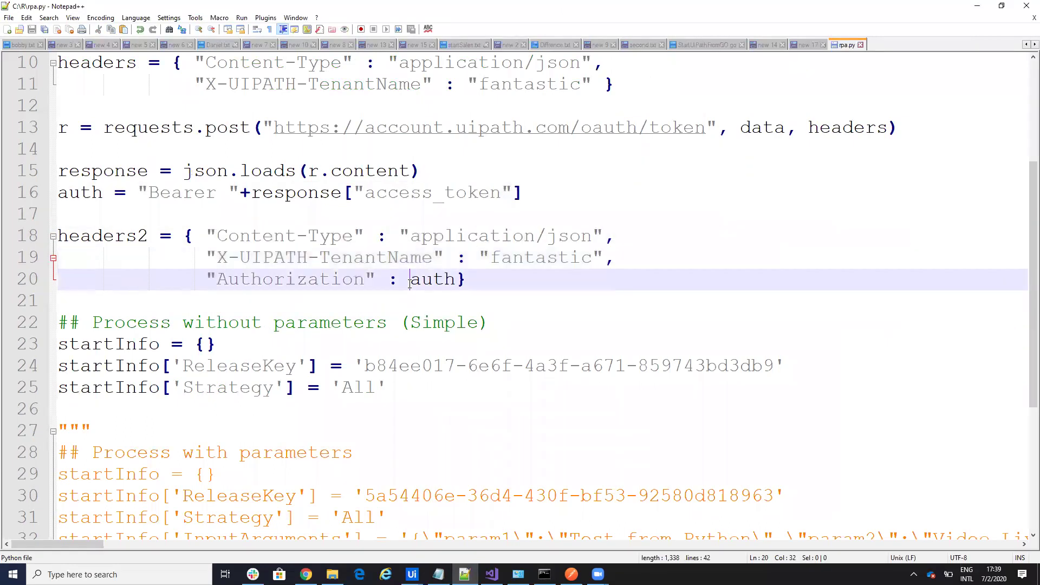
pyautogui.scroll(-1, 262, 365)
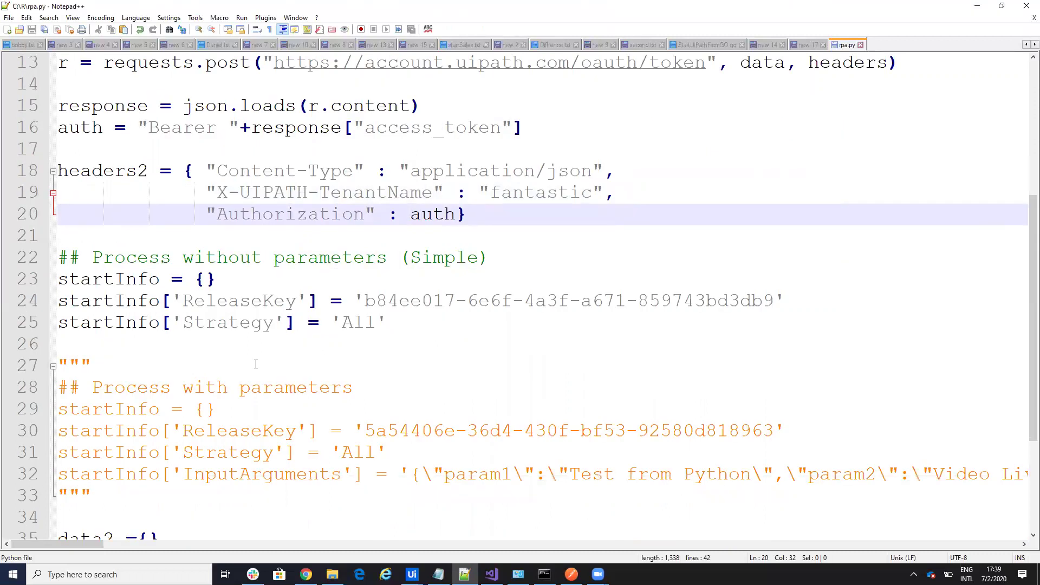
pyautogui.scroll(-2, 259, 364)
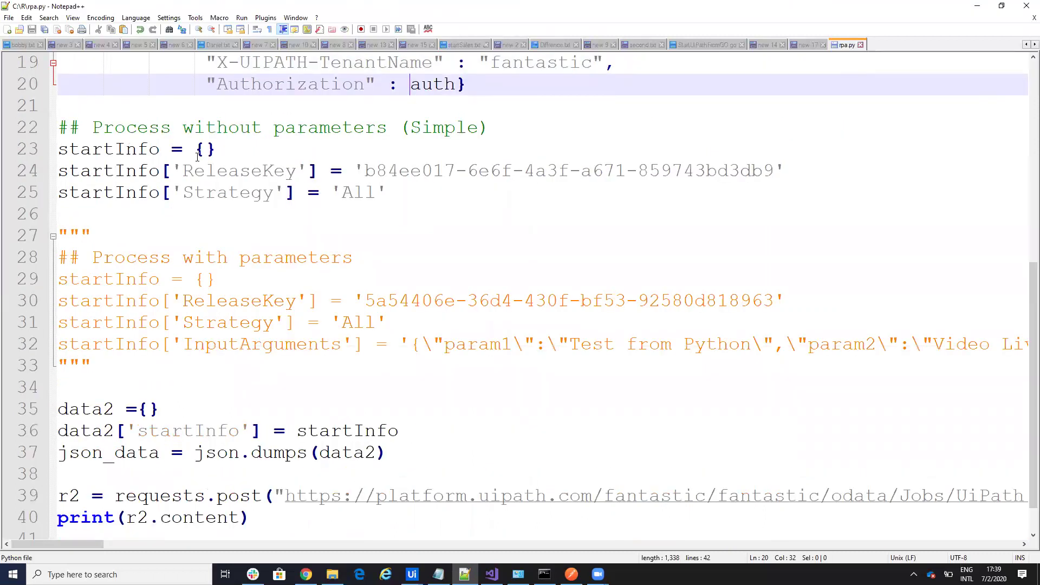
pyautogui.scroll(1, 198, 152)
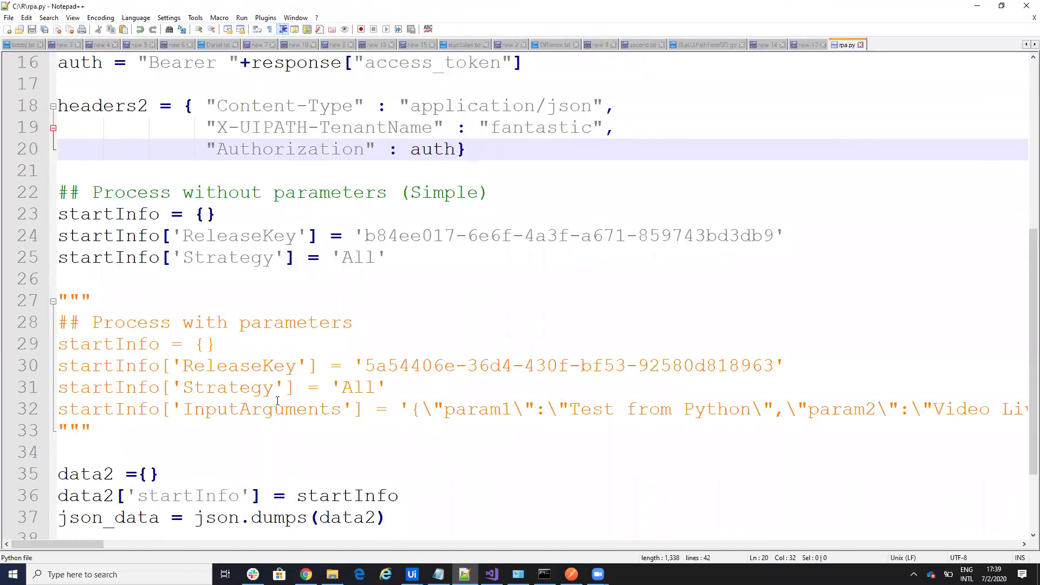
pyautogui.scroll(-1, 264, 385)
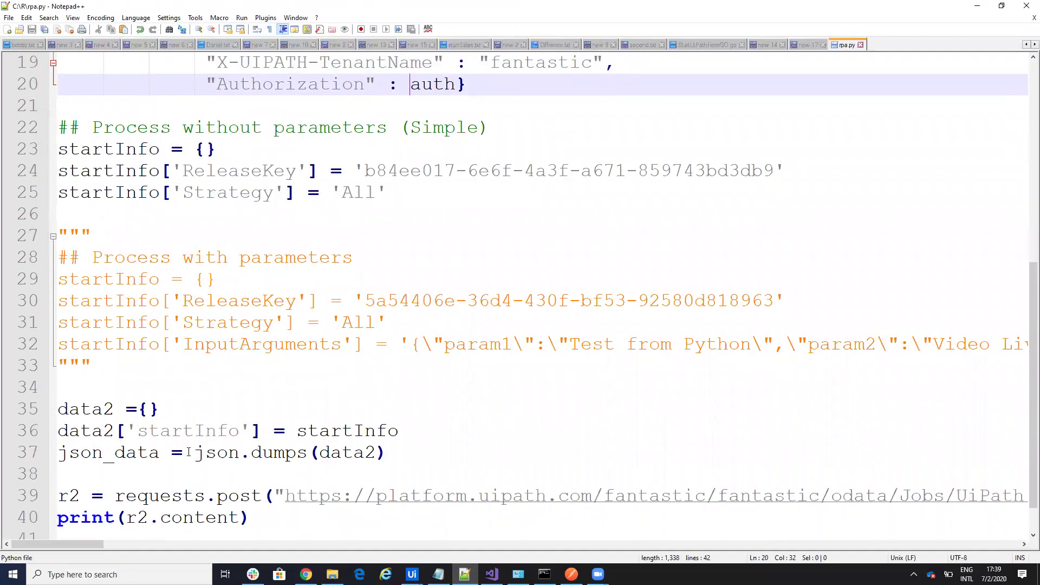
pyautogui.scroll(-1, 303, 452)
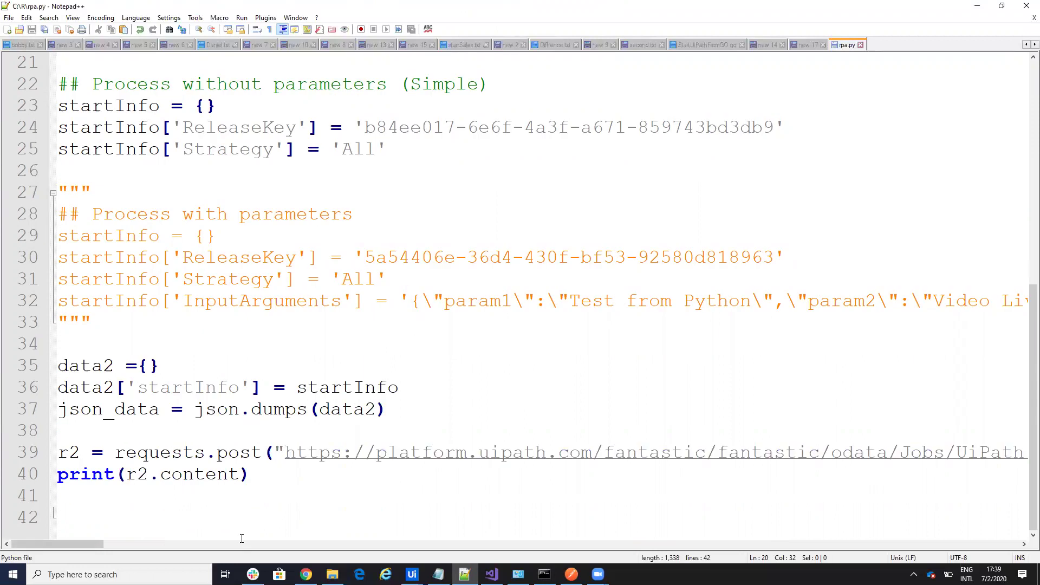
pyautogui.moveTo(90, 543); pyautogui.dragTo(200, 541)
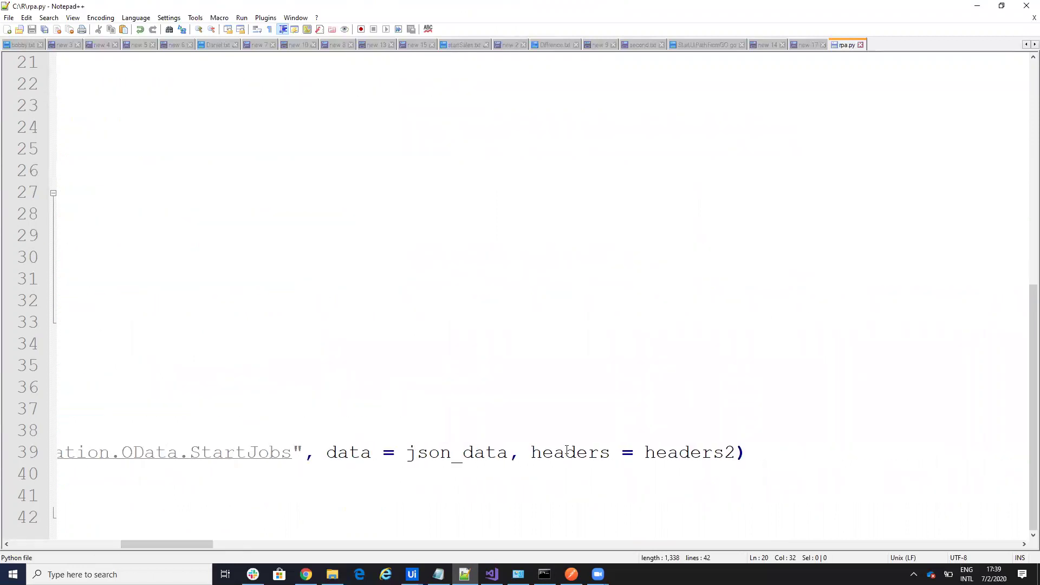
pyautogui.moveTo(199, 543); pyautogui.dragTo(50, 543)
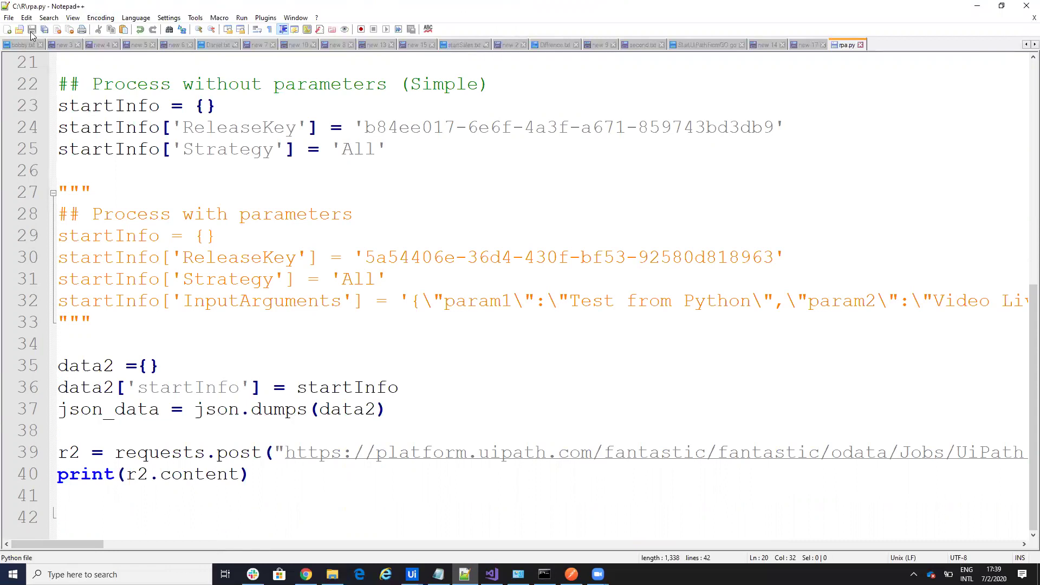
pyautogui.click(545, 575)
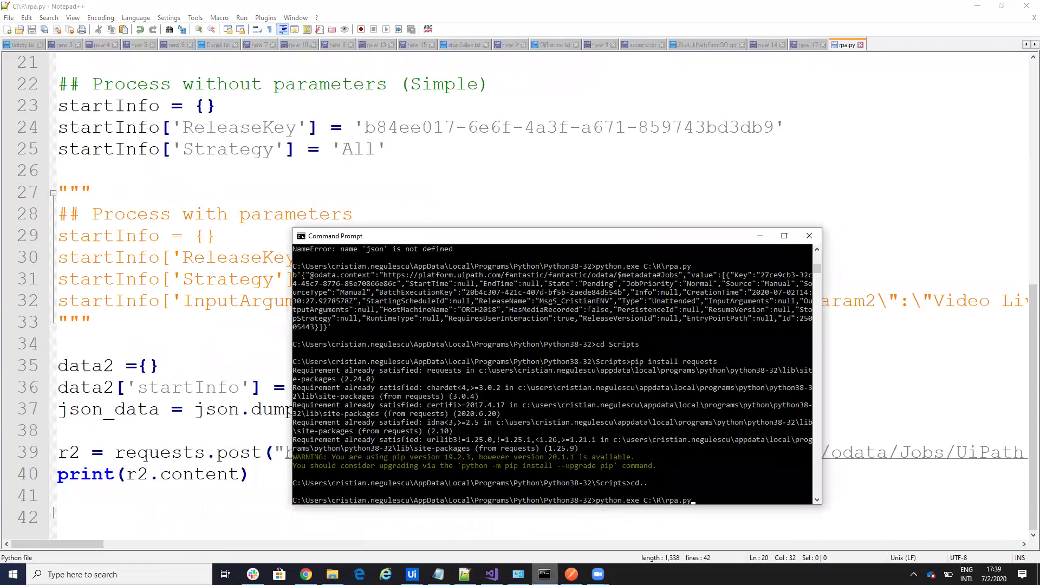
pyautogui.press('Return')
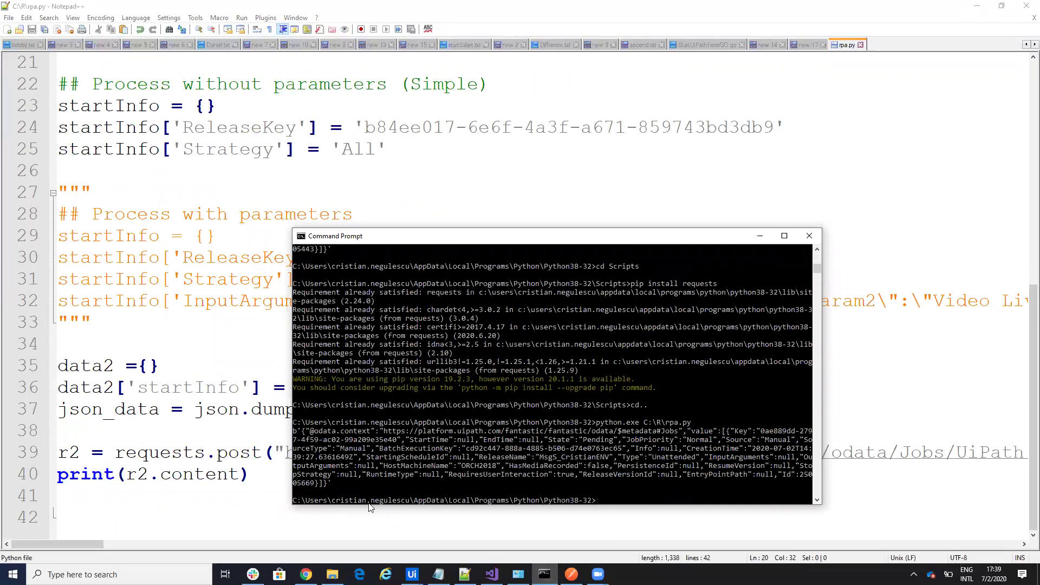
# - Open View Logs for the newest MsgS_CristianENV job on the Orchestrator Jobs page
pyautogui.click(305, 575)
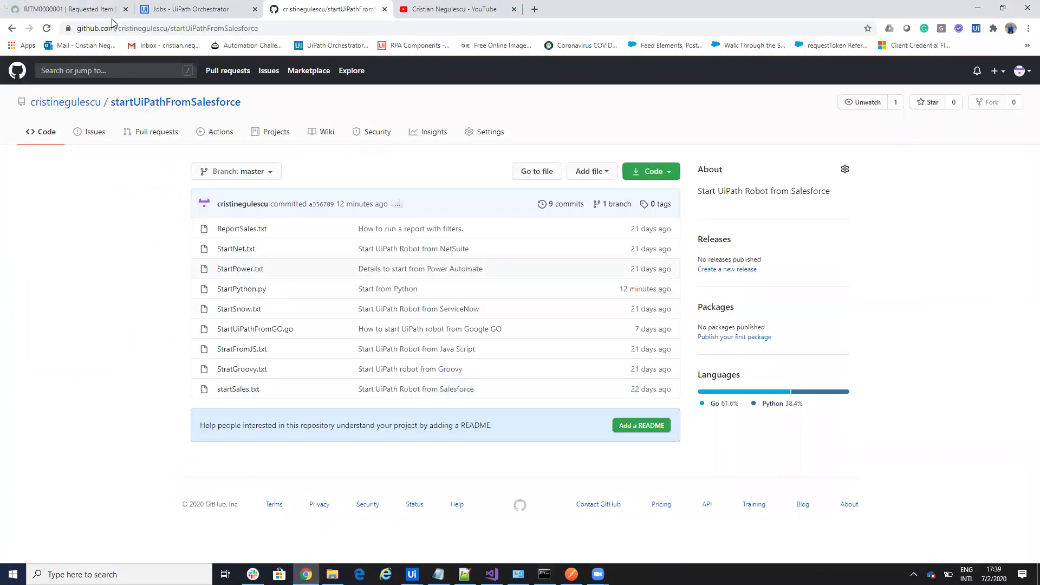
pyautogui.click(188, 9)
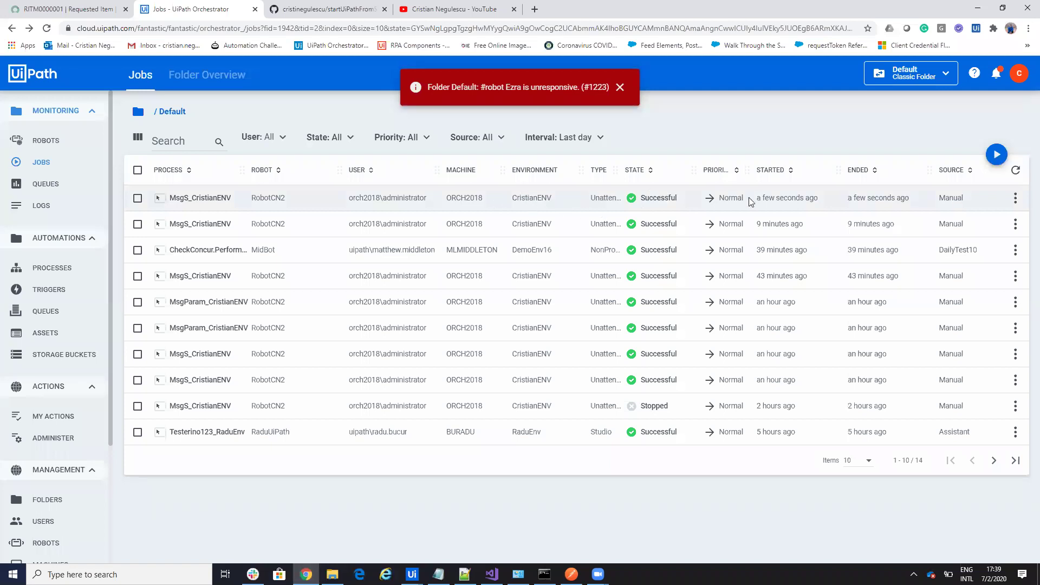
pyautogui.click(1016, 198)
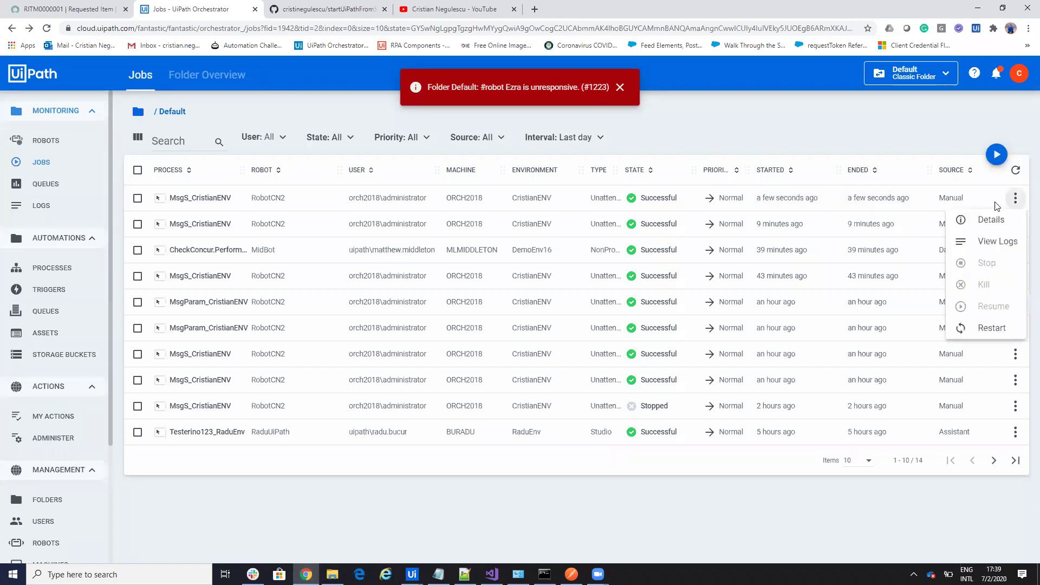
pyautogui.click(994, 241)
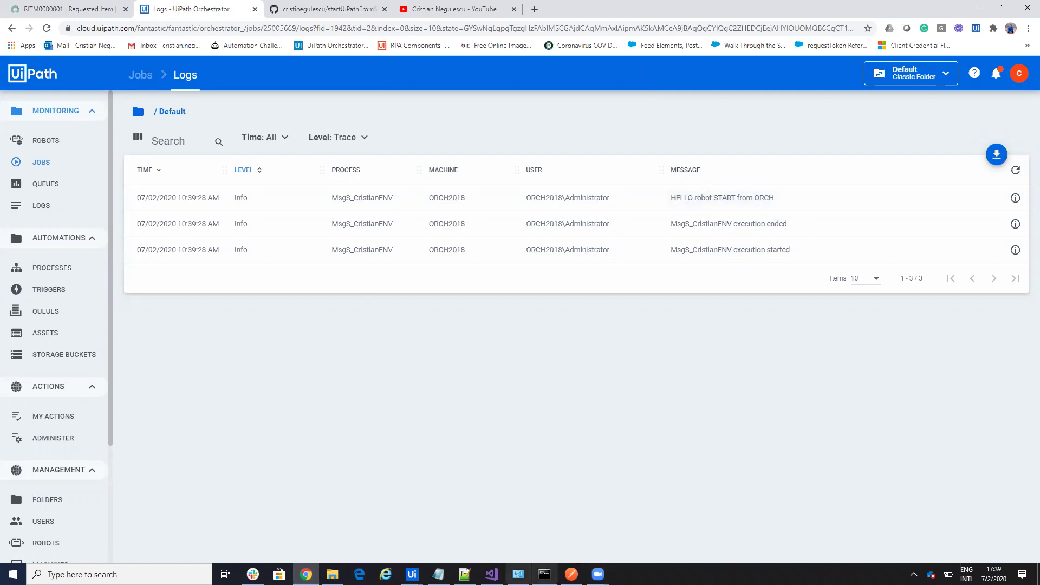
# - Move the triple quotes to comment out the simple job block and uncomment the parameters block
pyautogui.click(464, 575)
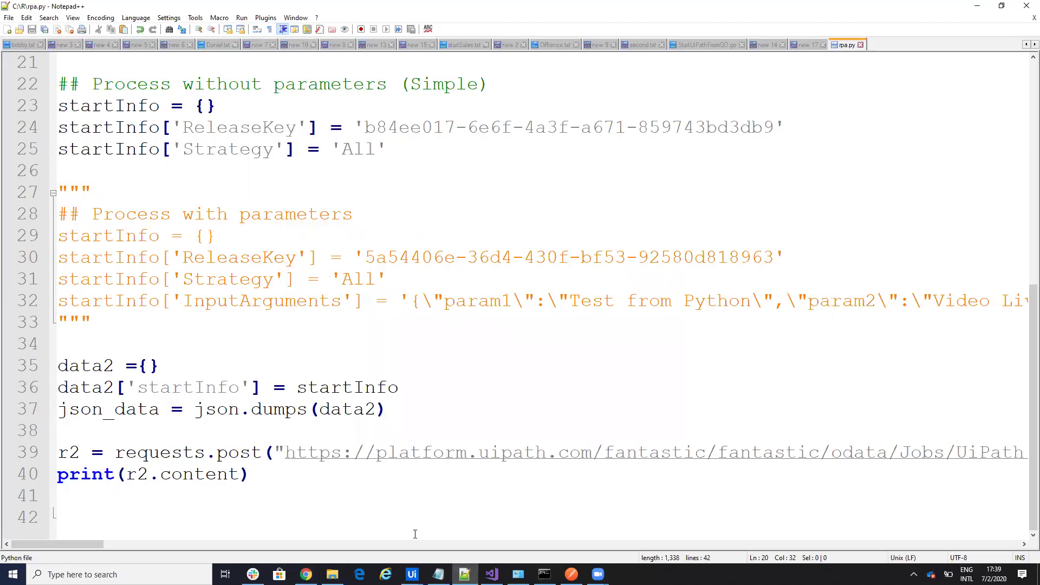
pyautogui.click(79, 85)
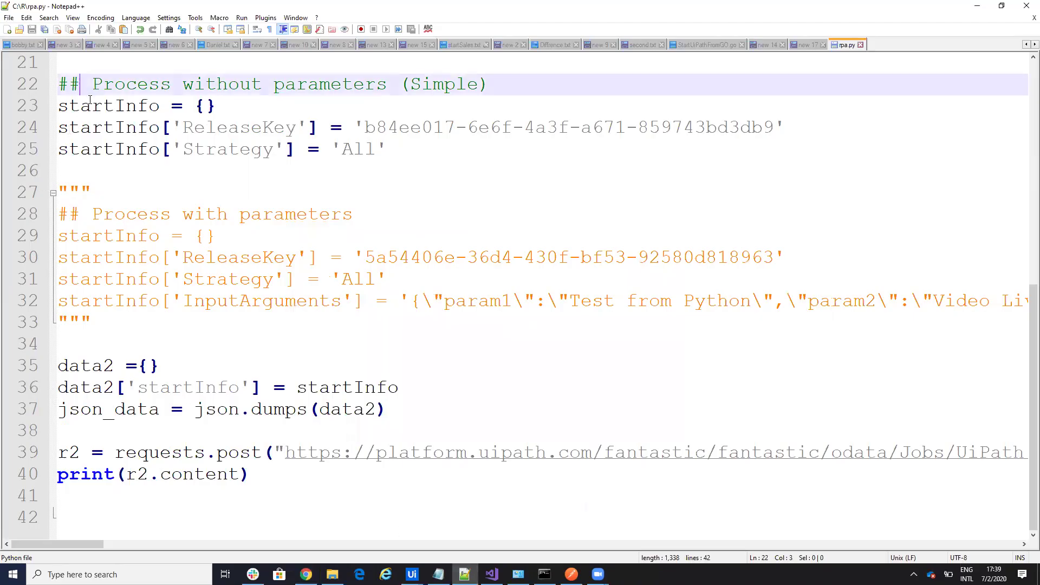
pyautogui.press('Up')
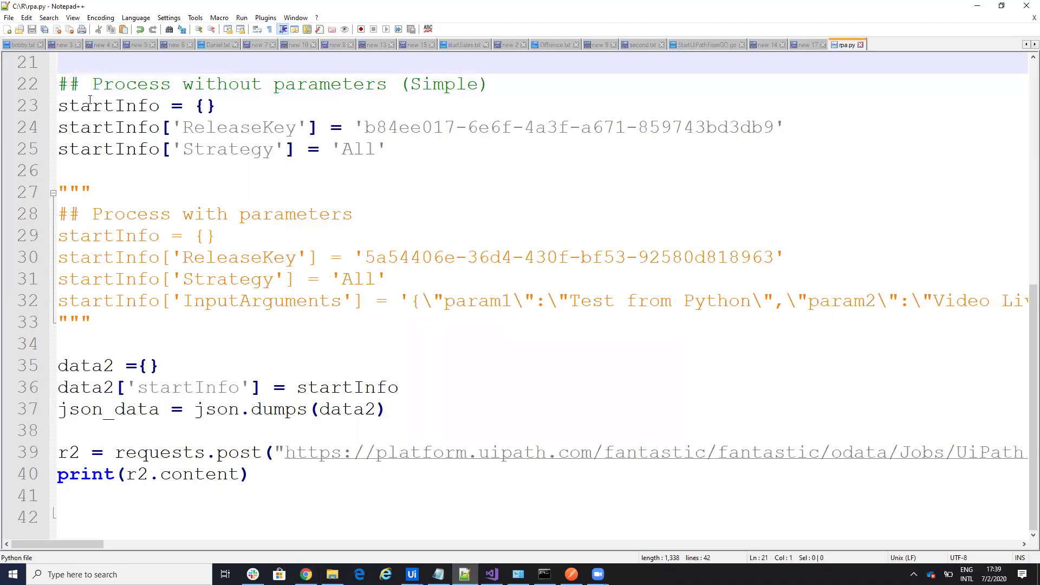
pyautogui.write("''")
pyautogui.press('BackSpace')
pyautogui.write('""')
pyautogui.write('""')
pyautogui.press('BackSpace')
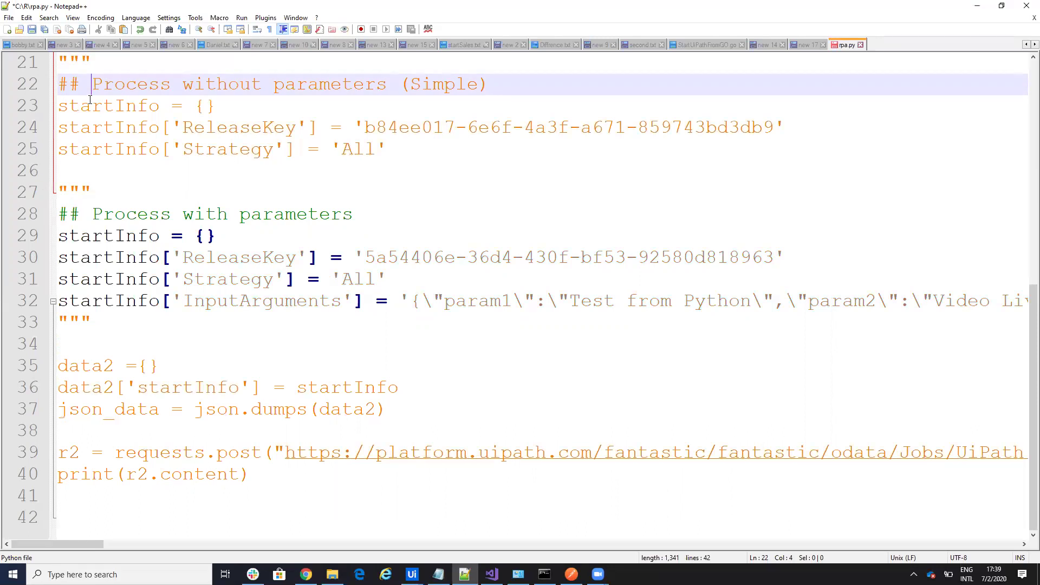
pyautogui.press('Down')
pyautogui.press('Down')
pyautogui.press('Down')
pyautogui.press('Down')
pyautogui.press('Down')
pyautogui.press('Down')
pyautogui.press('Left')
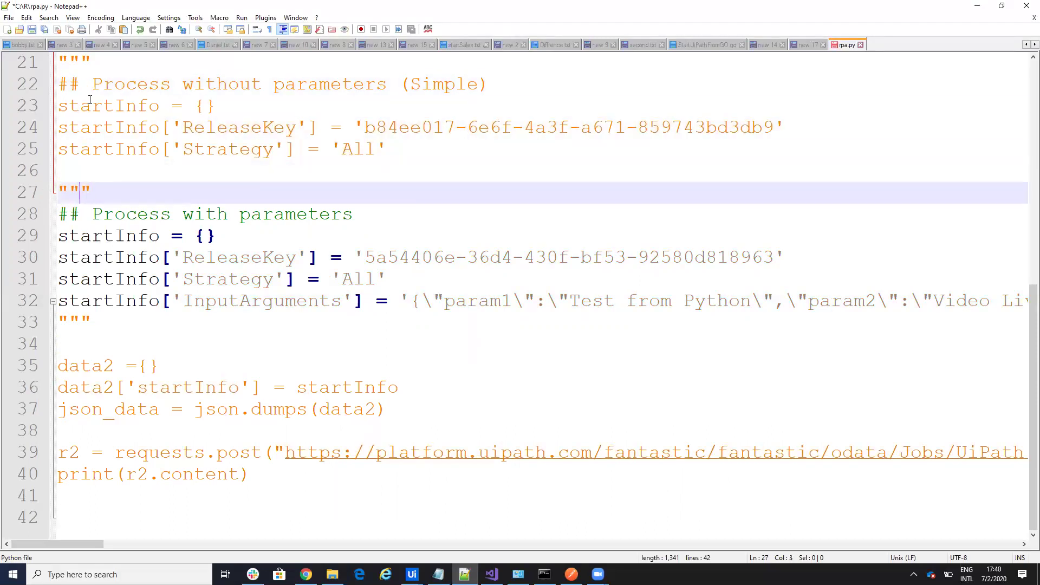
pyautogui.press('Down')
pyautogui.press('Down')
pyautogui.press('Down')
pyautogui.press('Down')
pyautogui.press('Down')
pyautogui.press('End')
pyautogui.press('BackSpace')
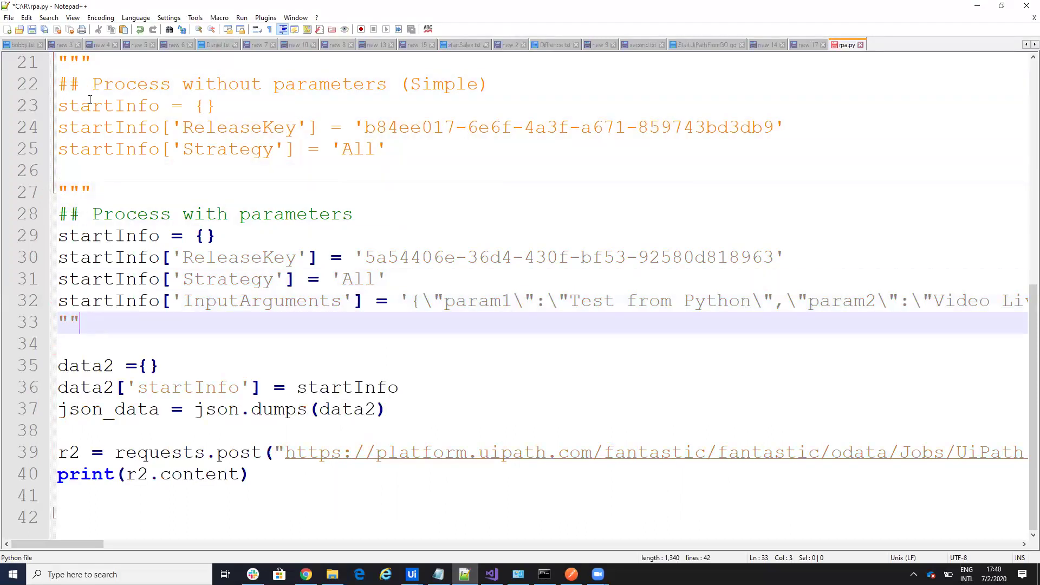
pyautogui.press('BackSpace')
pyautogui.press('BackSpace')
# - Change param2's time to 'Video Live 17:40' and save rpa.py
pyautogui.click(665, 303)
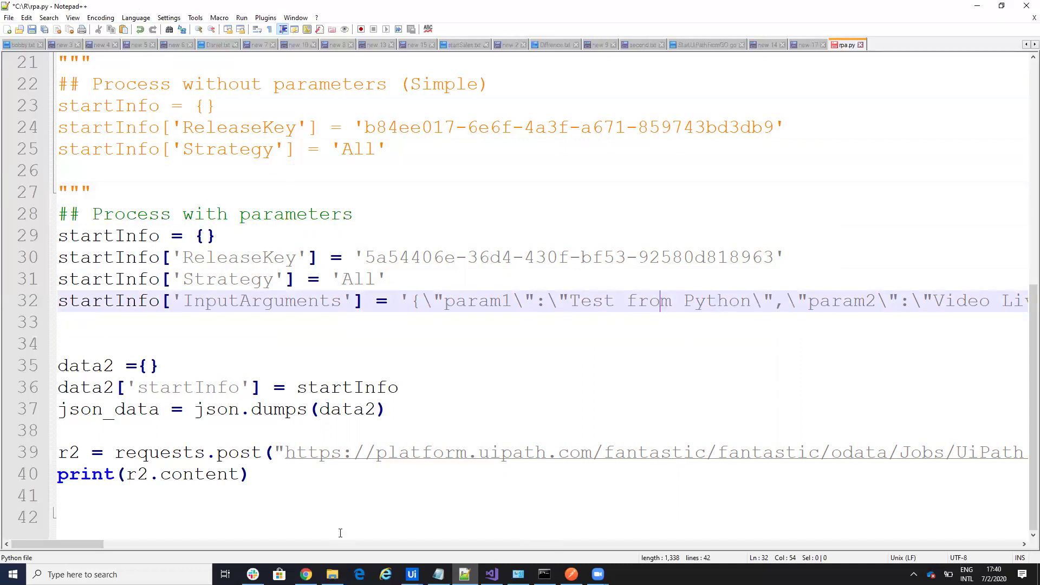
pyautogui.moveTo(104, 546); pyautogui.dragTo(156, 543)
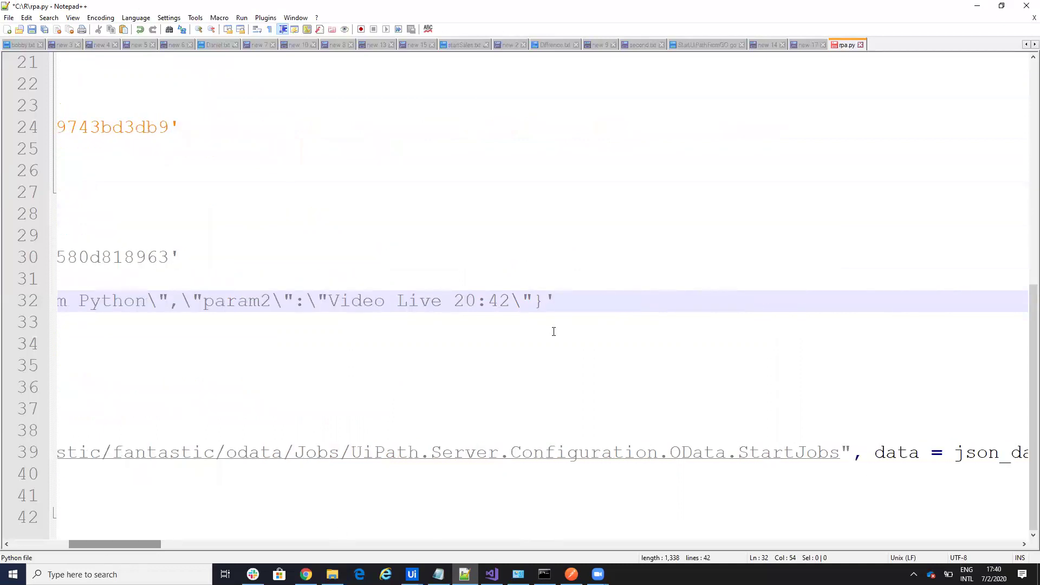
pyautogui.click(479, 301)
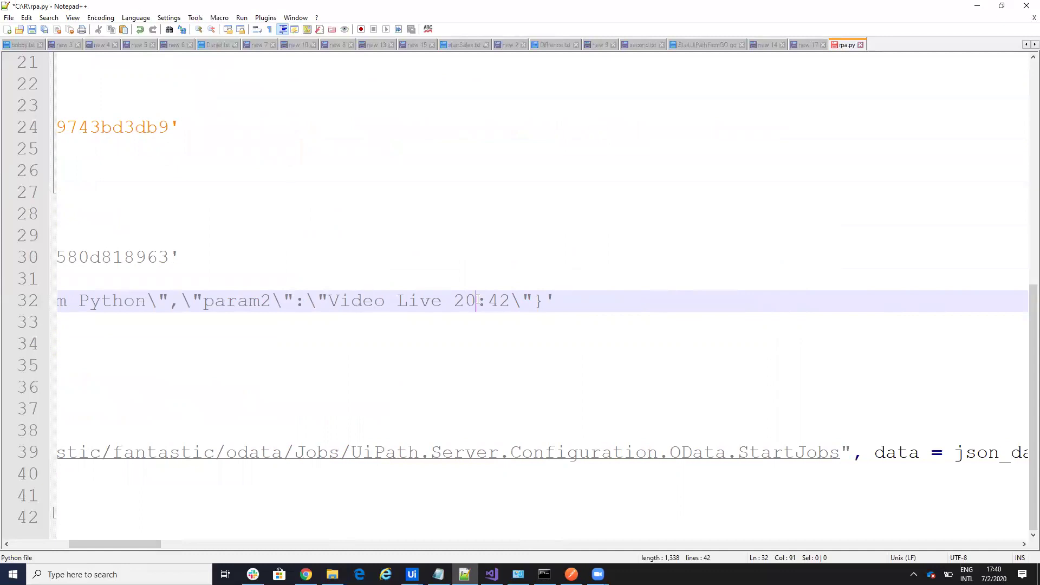
pyautogui.press('BackSpace')
pyautogui.press('BackSpace')
pyautogui.write('1')
pyautogui.write('7')
pyautogui.press('Right')
pyautogui.press('Right')
pyautogui.press('Right')
pyautogui.press('BackSpace')
pyautogui.write('0')
pyautogui.hotkey('ctrl', 's')
# - Rerun 'python.exe C:\R\rpa.py' in Command Prompt
pyautogui.hotkey('alt', 'Tab')
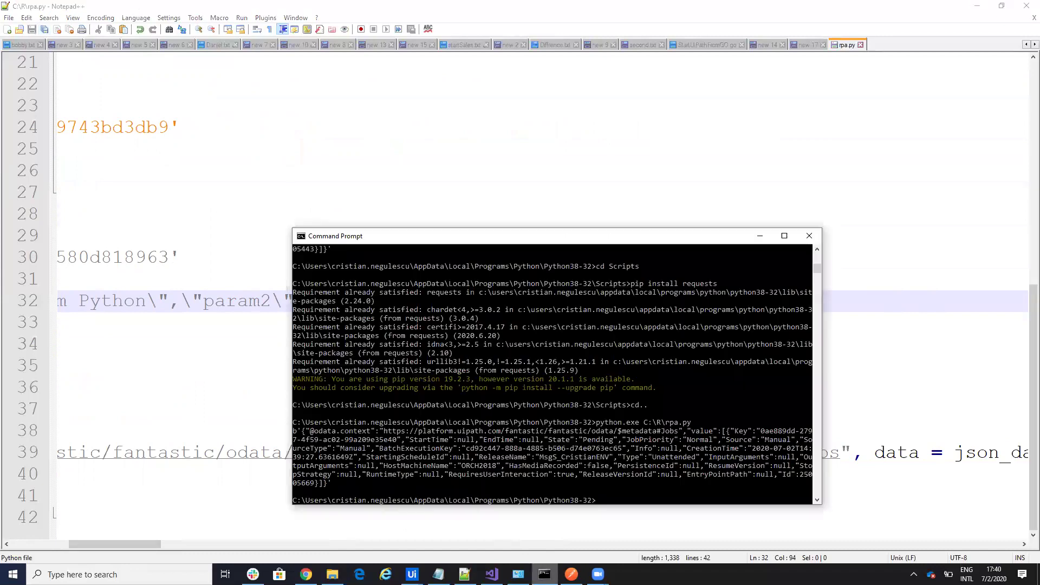
pyautogui.press('Up')
pyautogui.press('Return')
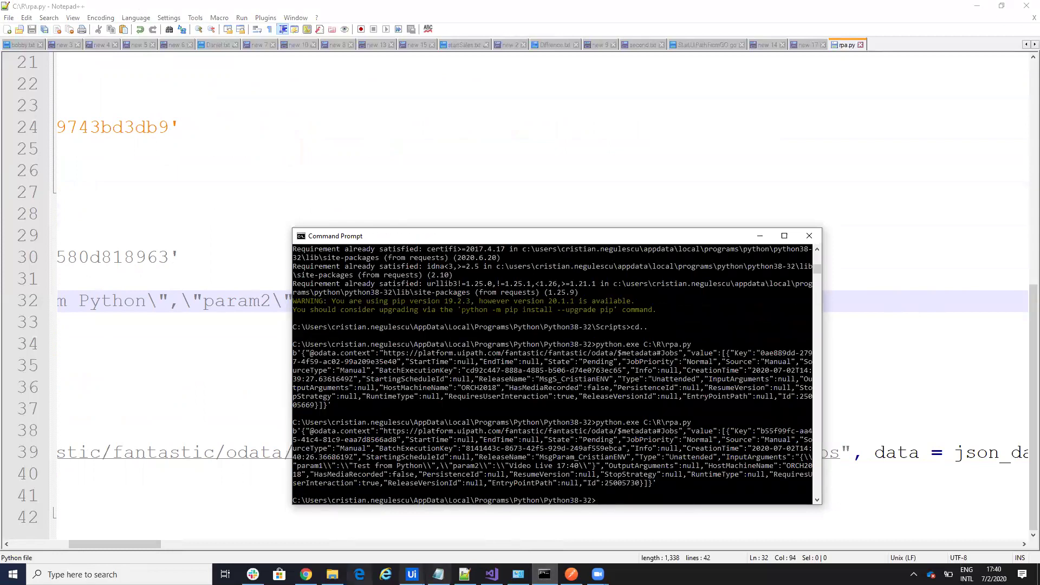
# - Open View Logs for the newest MsgParam_CristianENV job and refresh twice until entries appear
pyautogui.click(306, 575)
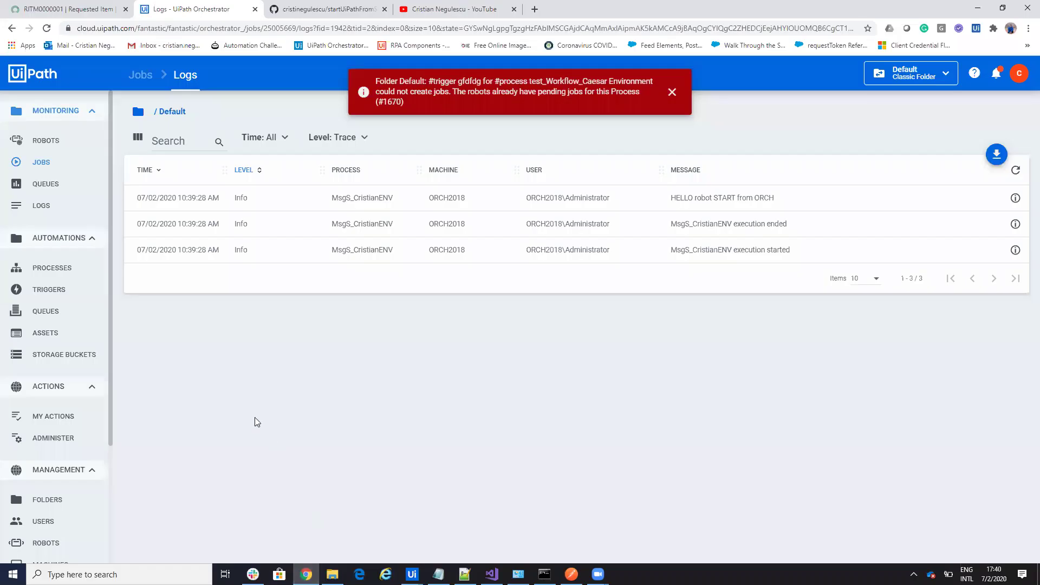
pyautogui.click(140, 75)
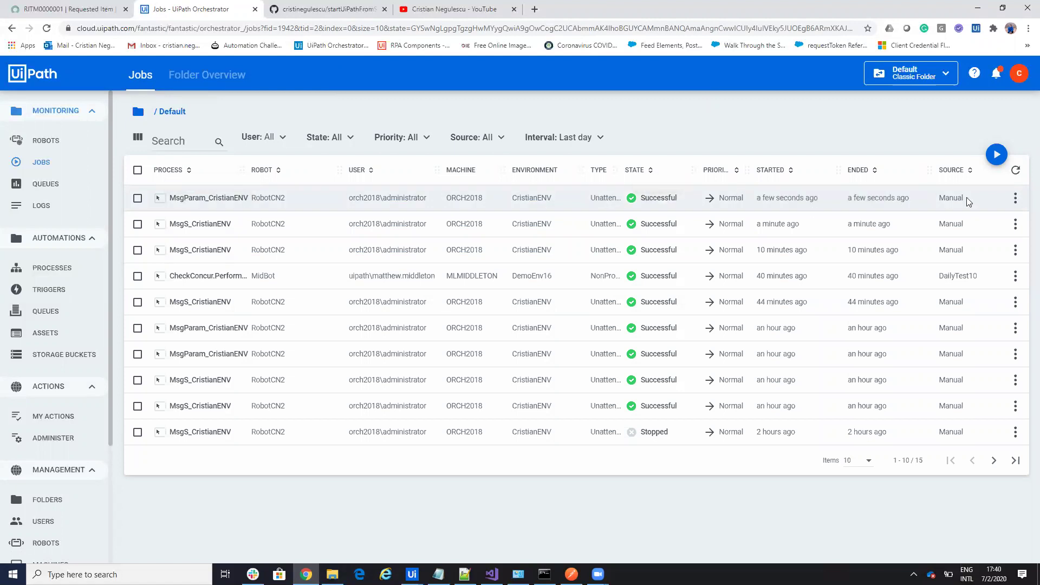
pyautogui.click(1015, 198)
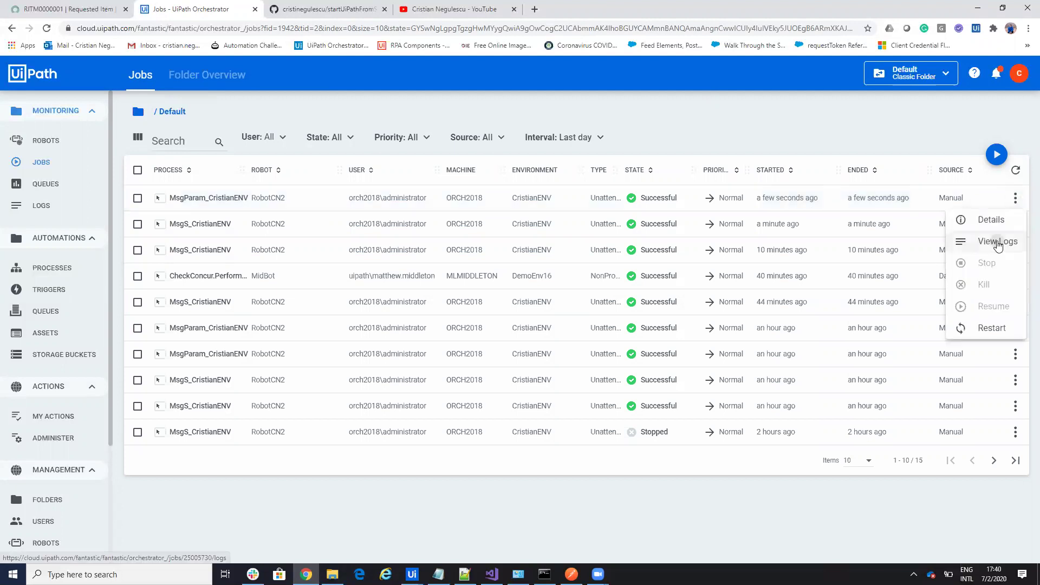
pyautogui.click(999, 241)
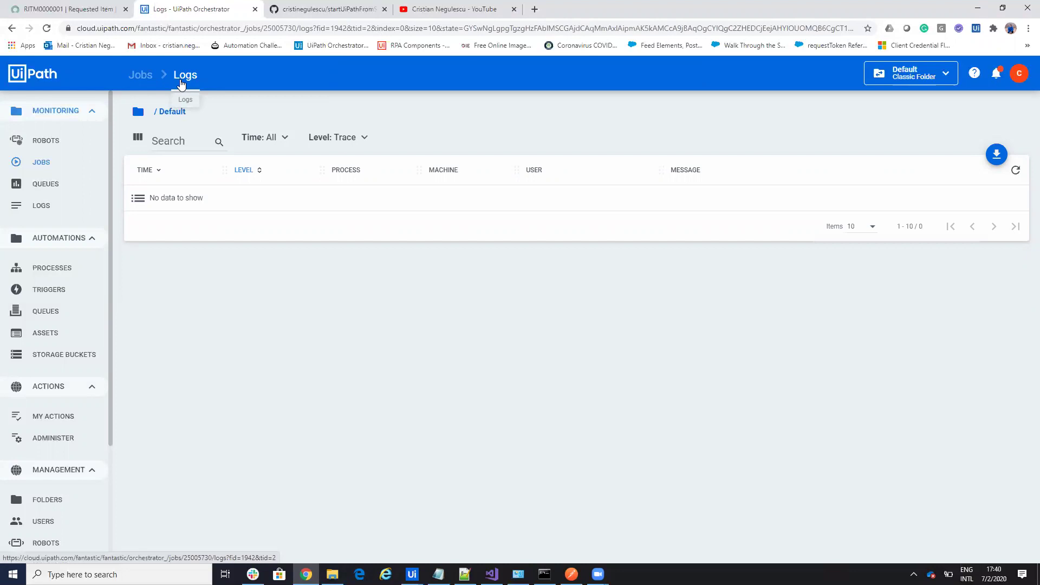
pyautogui.click(1016, 172)
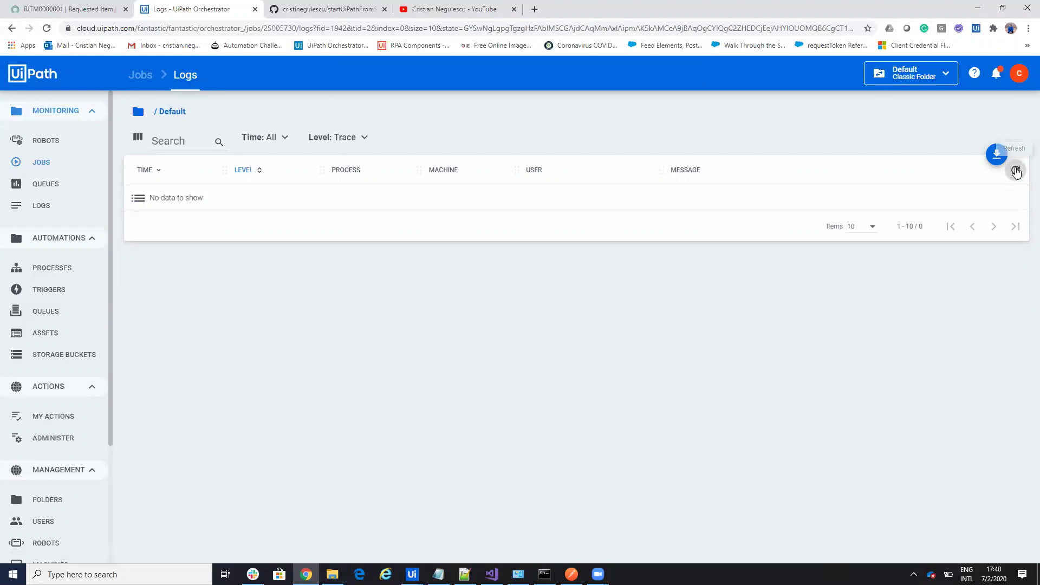
pyautogui.click(1016, 172)
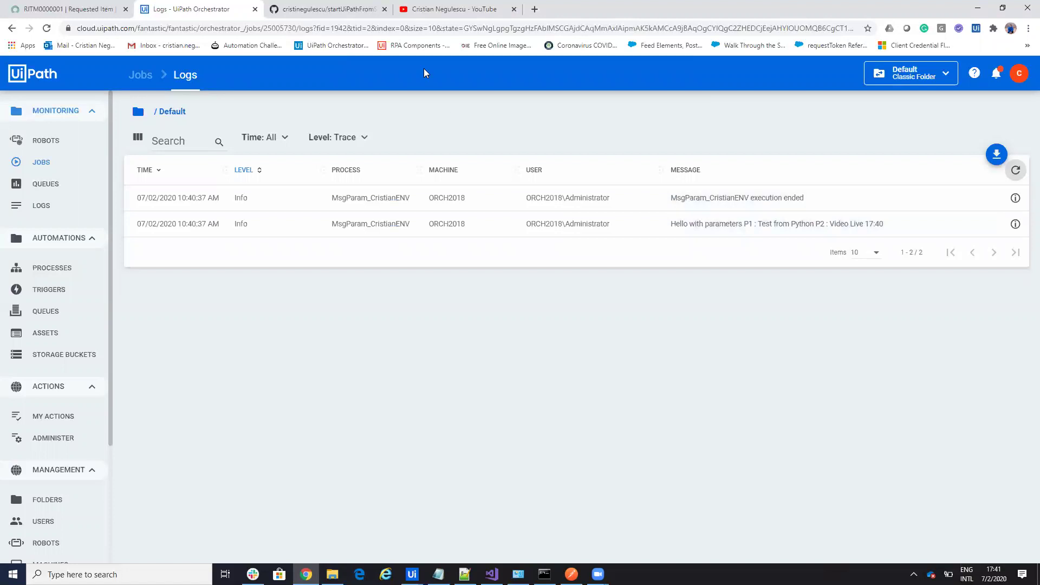
# - Scroll the channel's Videos grid, glance at the GitHub repository tab, and return to YouTube
pyautogui.click(453, 8)
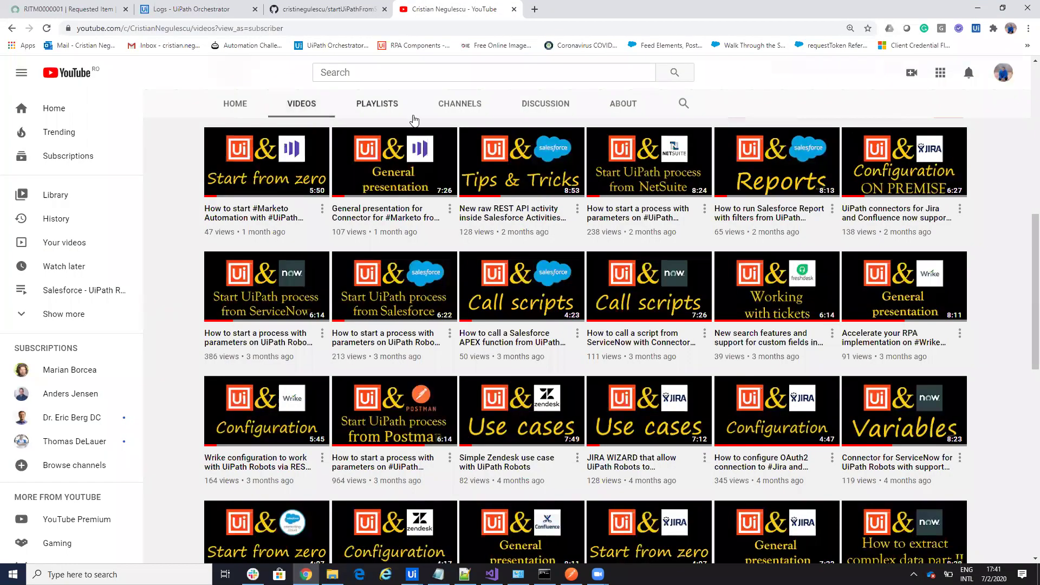
pyautogui.scroll(-3, 415, 120)
pyautogui.scroll(5, 414, 120)
pyautogui.scroll(3, 415, 120)
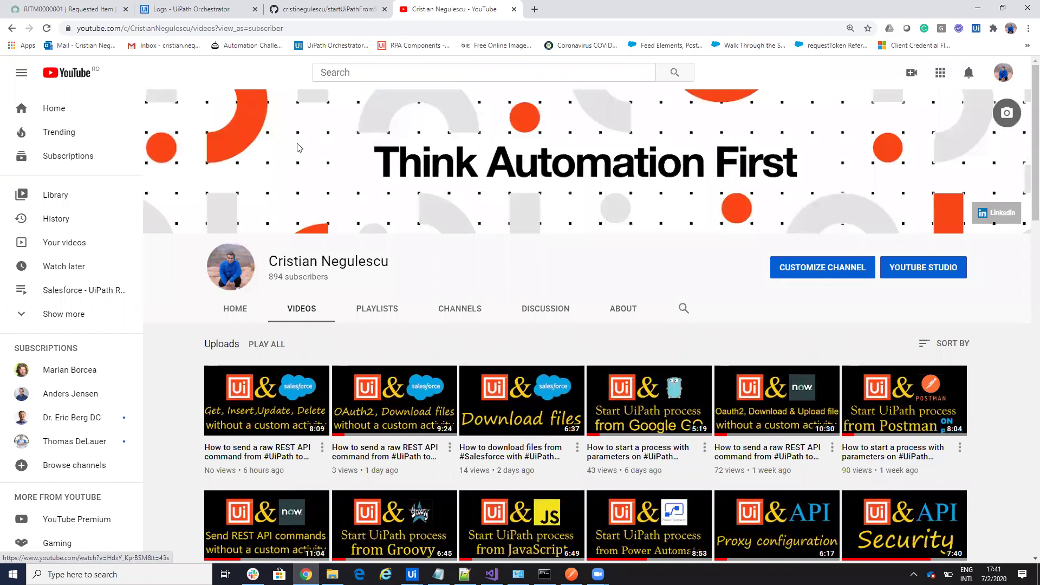
pyautogui.click(296, 9)
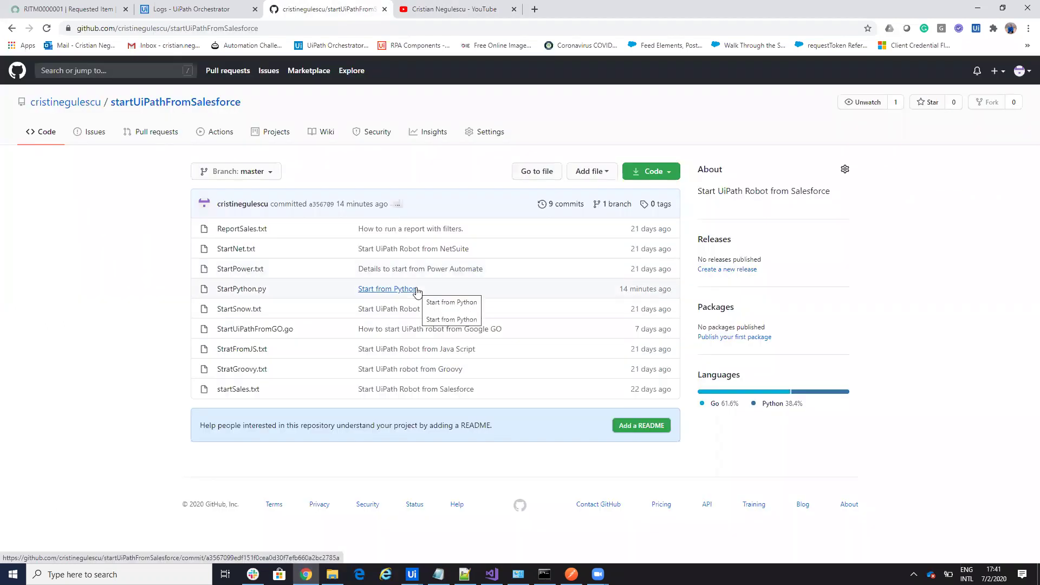
pyautogui.click(454, 9)
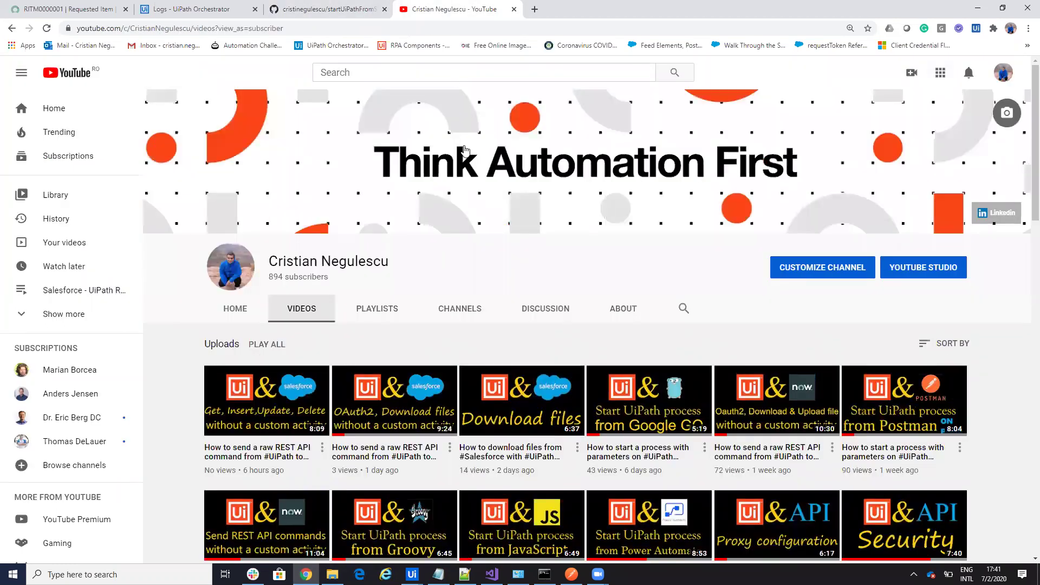
pyautogui.scroll(-3, 572, 326)
pyautogui.scroll(-3, 572, 326)
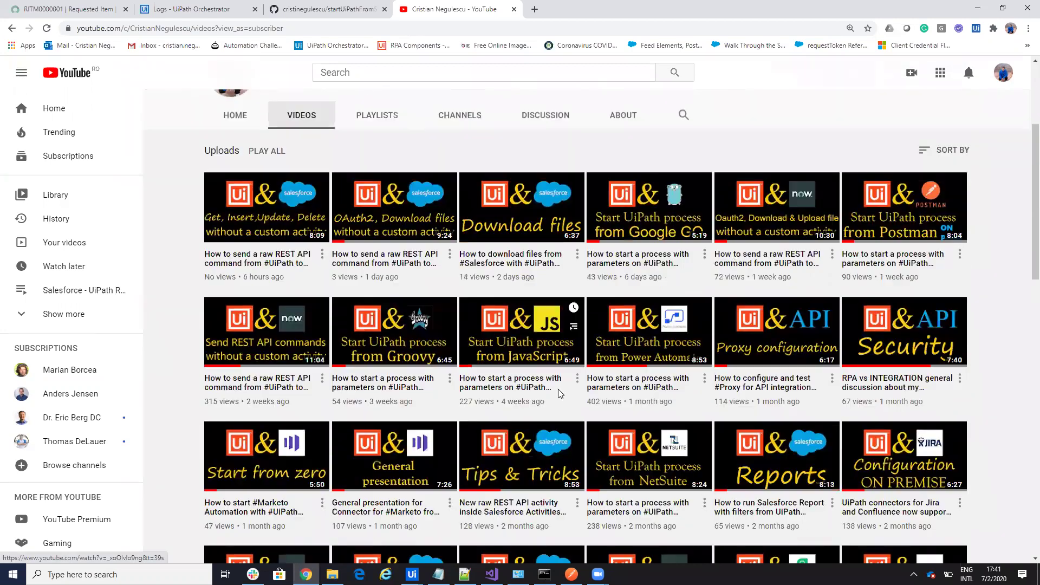
pyautogui.scroll(-2, 553, 391)
pyautogui.scroll(-3, 537, 398)
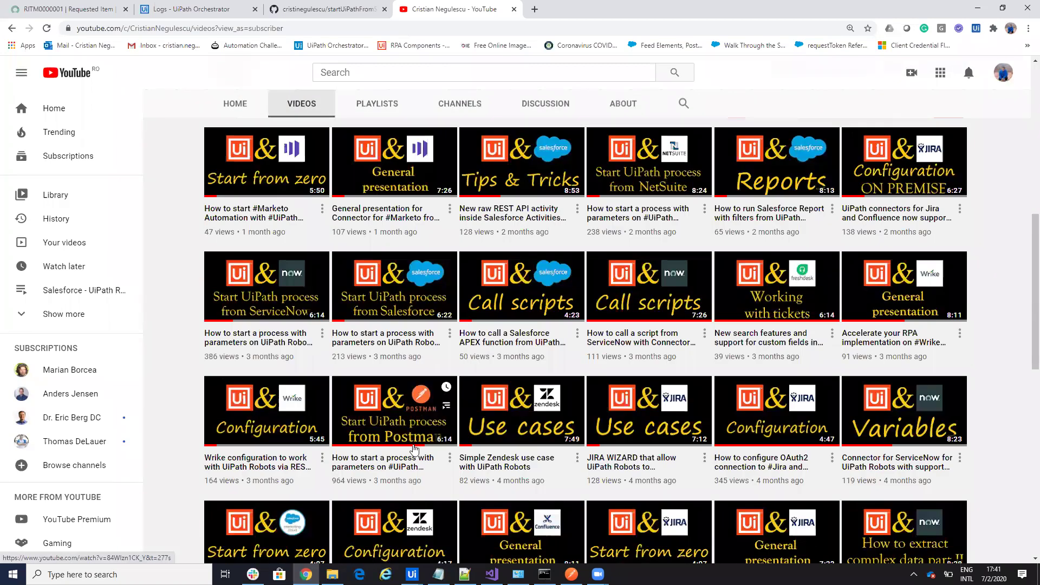
pyautogui.scroll(4, 415, 448)
pyautogui.scroll(3, 569, 365)
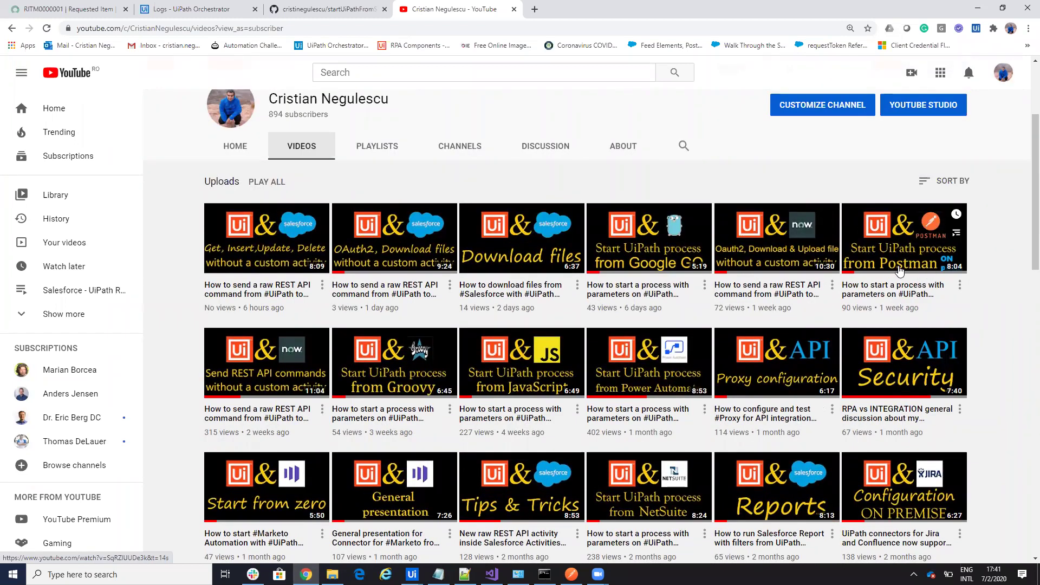
pyautogui.scroll(1, 900, 272)
pyautogui.scroll(2, 901, 272)
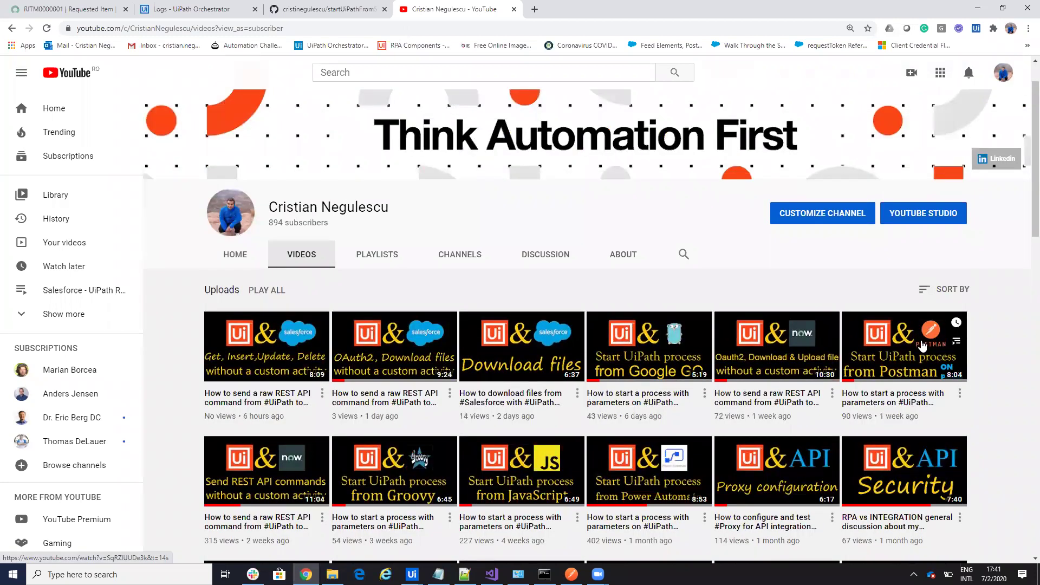
pyautogui.scroll(1, 920, 344)
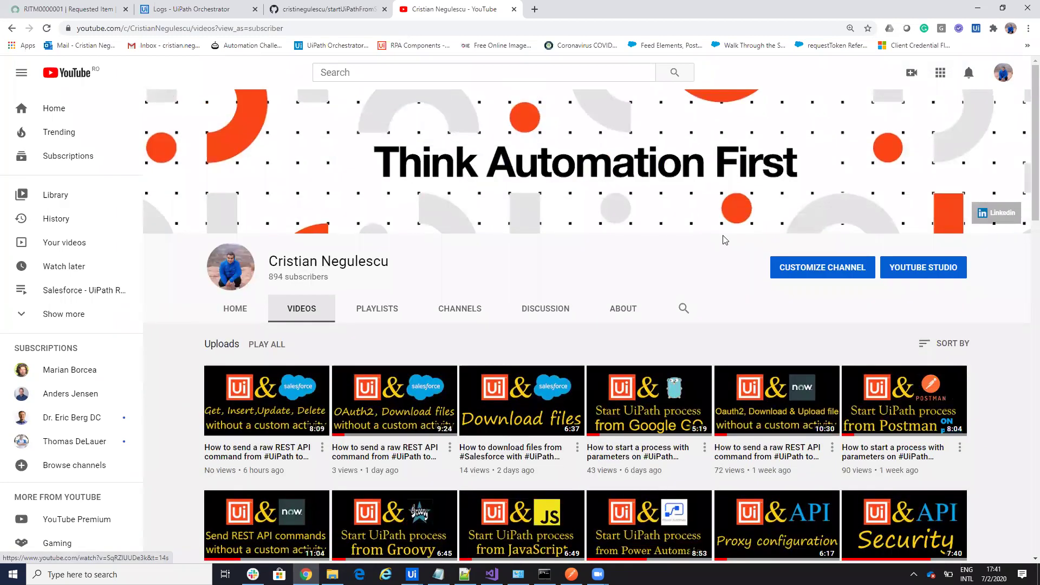